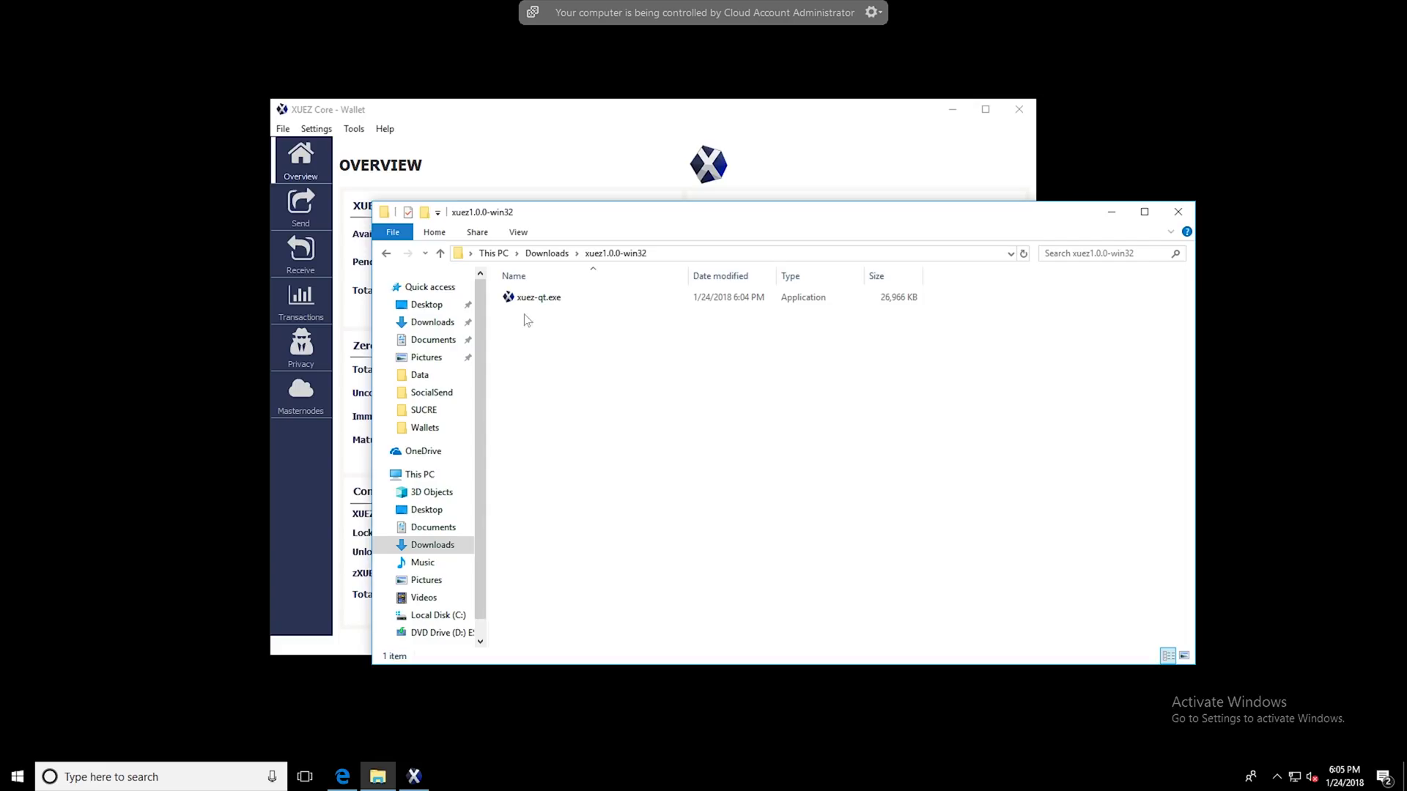
Step: Close the download folder and browse a new File Explorer to Local Disk (C:)\Users\ your profile folder
{"action": "left_click", "coordinate": [1178, 213]}
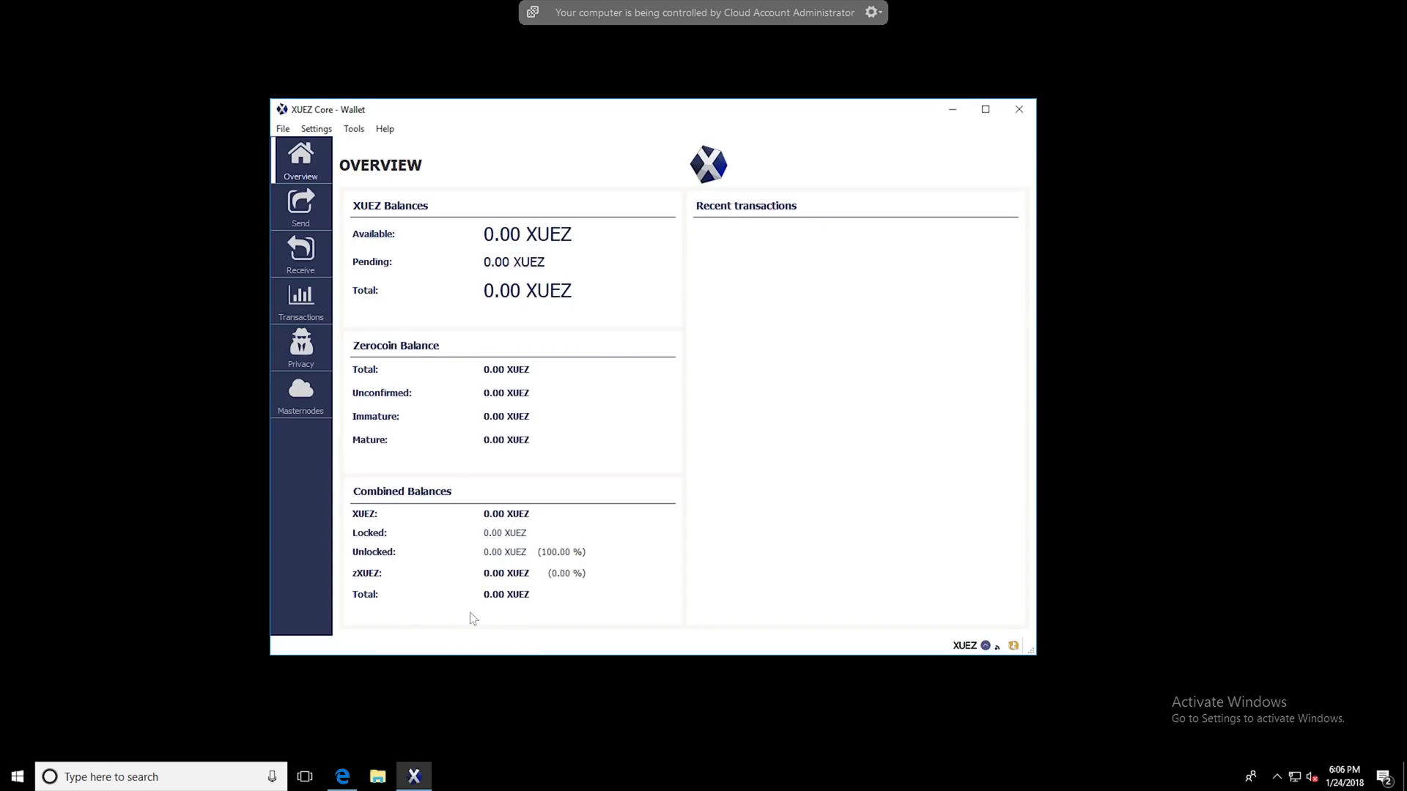
{"action": "left_click", "coordinate": [378, 779]}
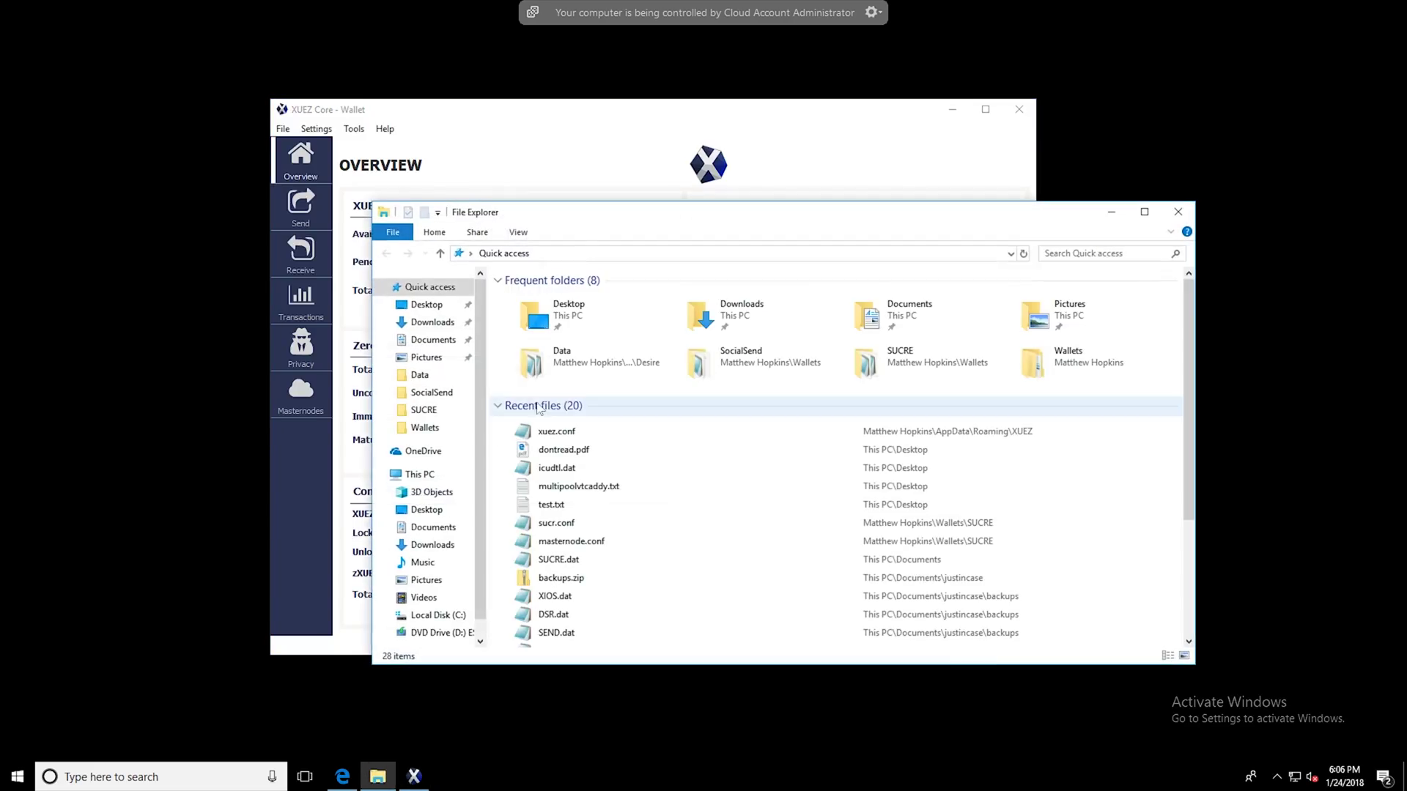
{"action": "left_click", "coordinate": [438, 615]}
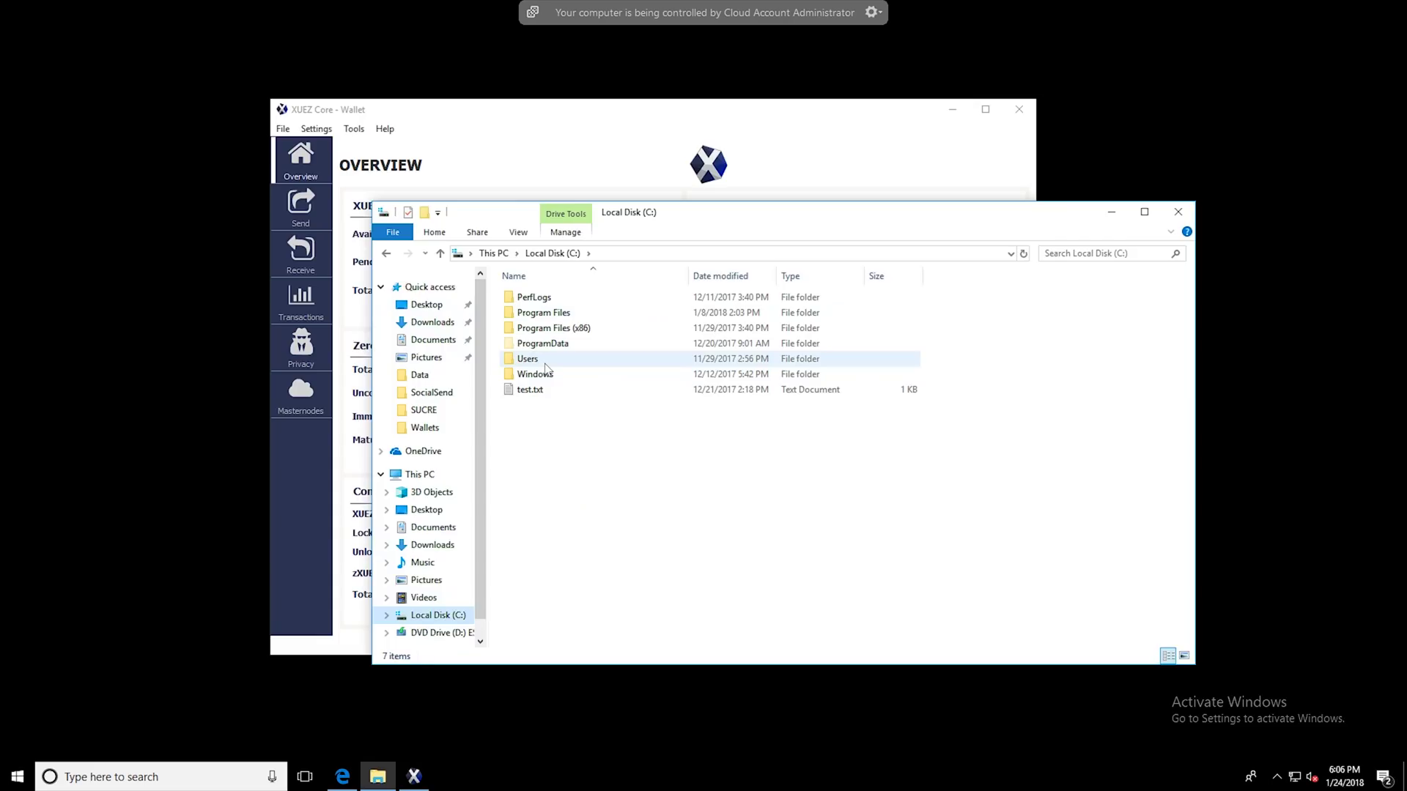
{"action": "double_click", "coordinate": [544, 362]}
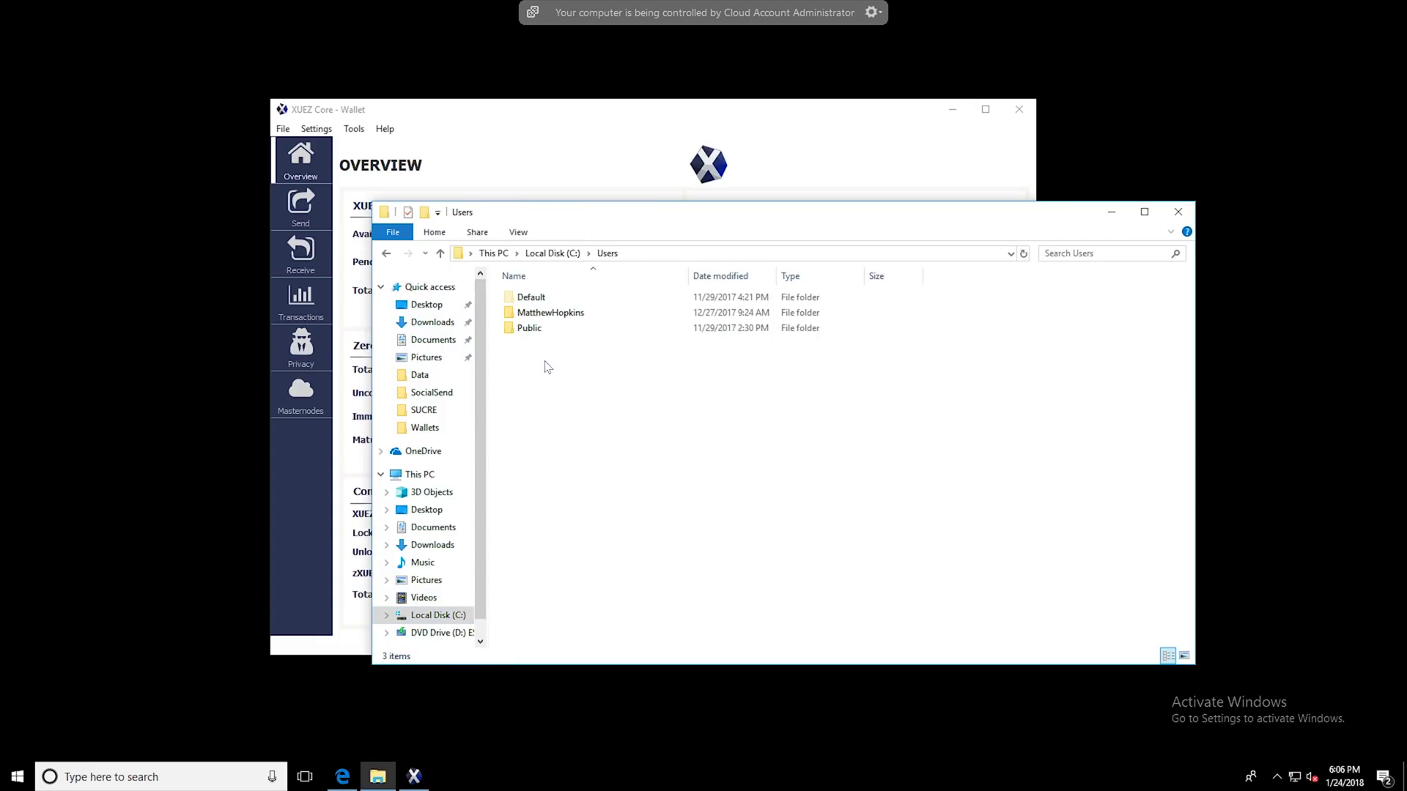
{"action": "double_click", "coordinate": [537, 313]}
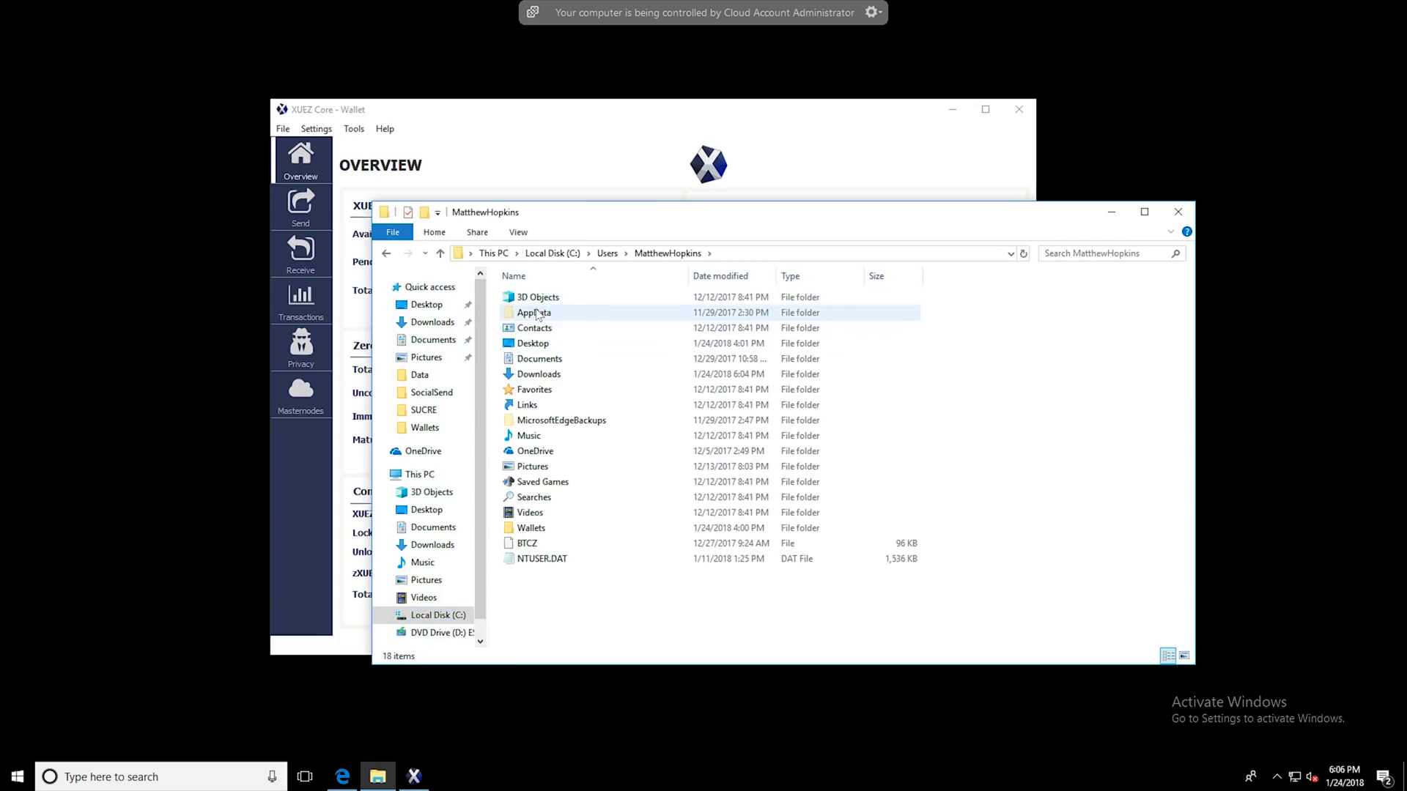
Step: Look inside AppData\Roaming, then return to the profile folder
{"action": "double_click", "coordinate": [537, 314]}
{"action": "left_click", "coordinate": [532, 335]}
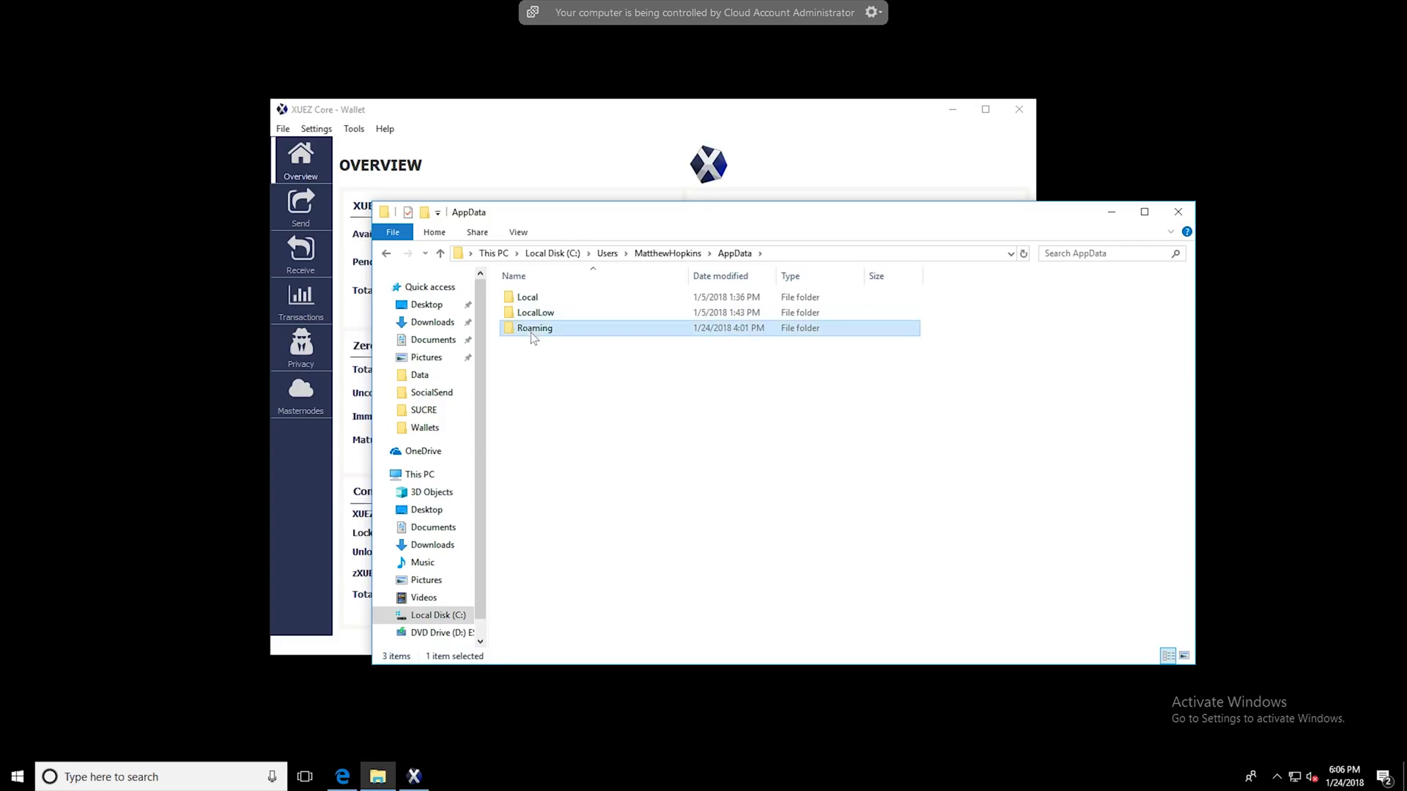
{"action": "double_click", "coordinate": [531, 328]}
{"action": "left_click", "coordinate": [386, 253]}
{"action": "left_click", "coordinate": [386, 253]}
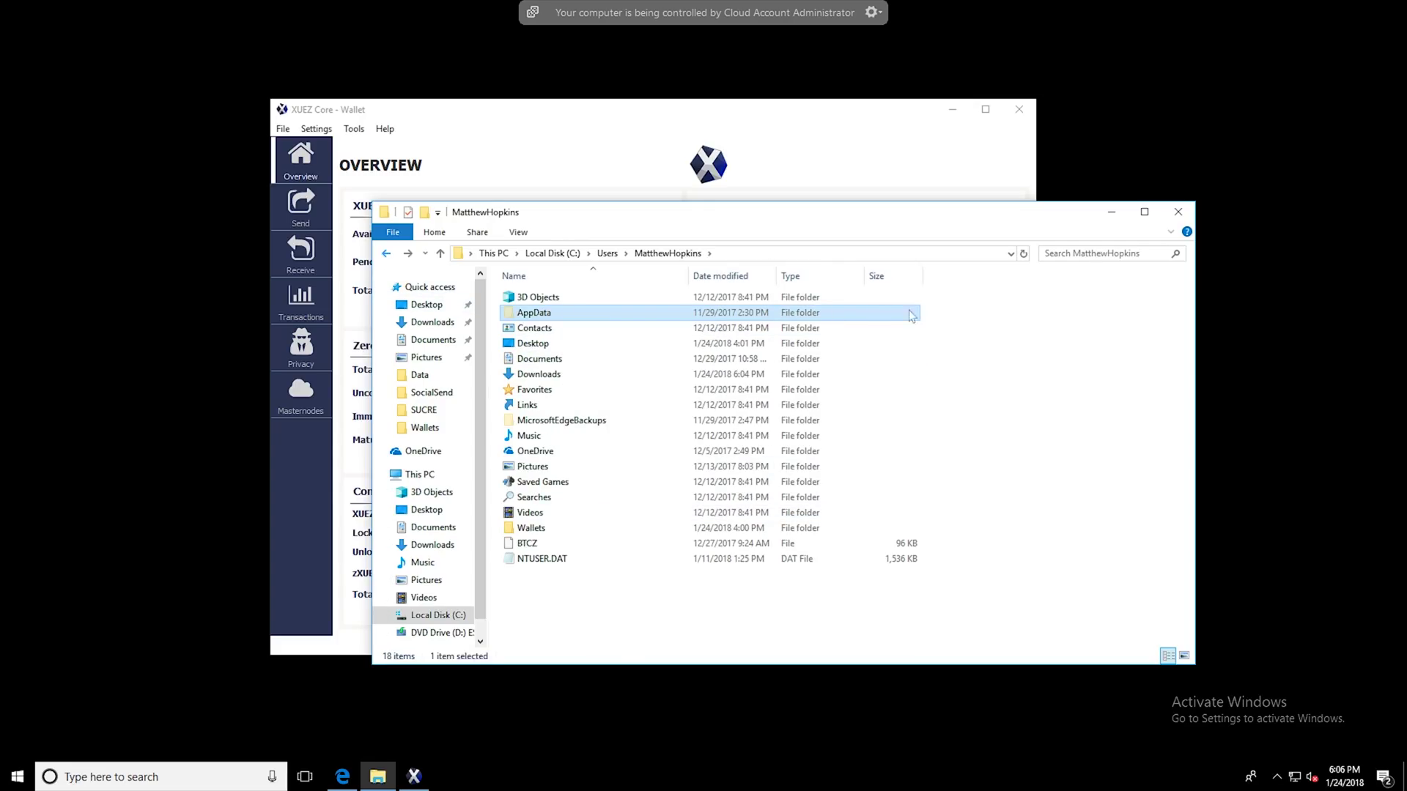
{"action": "left_click", "coordinate": [947, 400]}
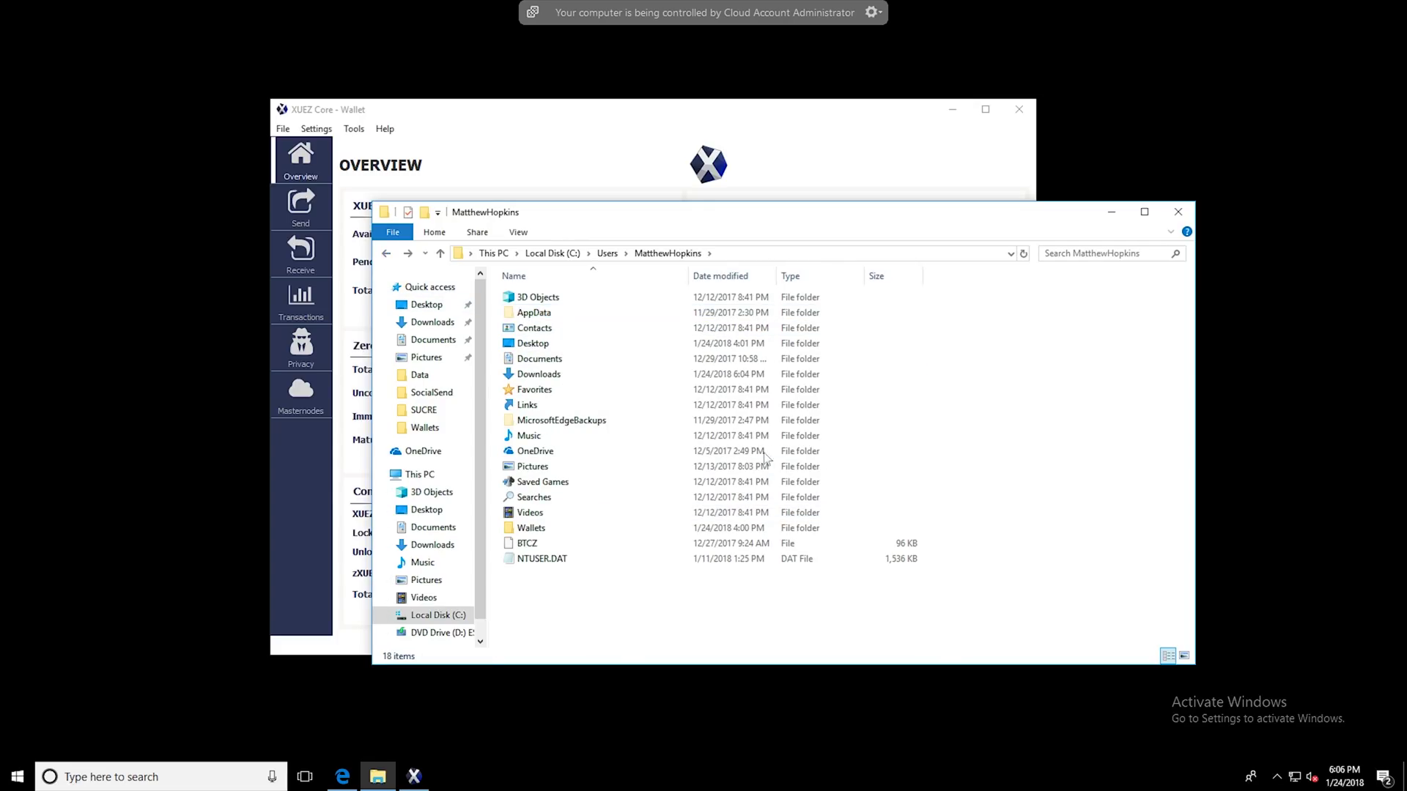
{"action": "right_click", "coordinate": [954, 345]}
Step: Search 'folder' for File Explorer Options and apply 'Show hidden files, folders, and drives'
{"action": "key", "text": "super+s"}
{"action": "type", "text": "fold"}
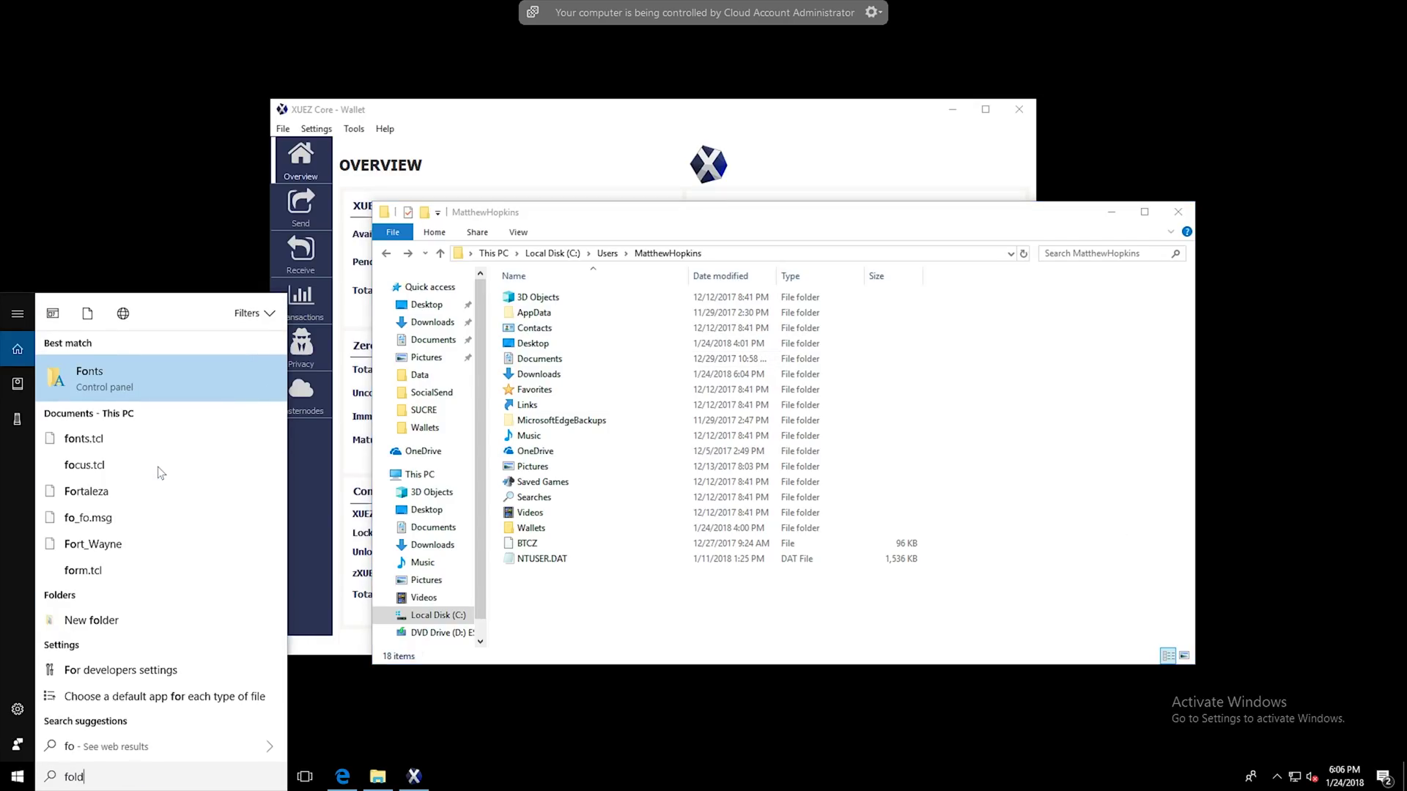
{"action": "type", "text": "er"}
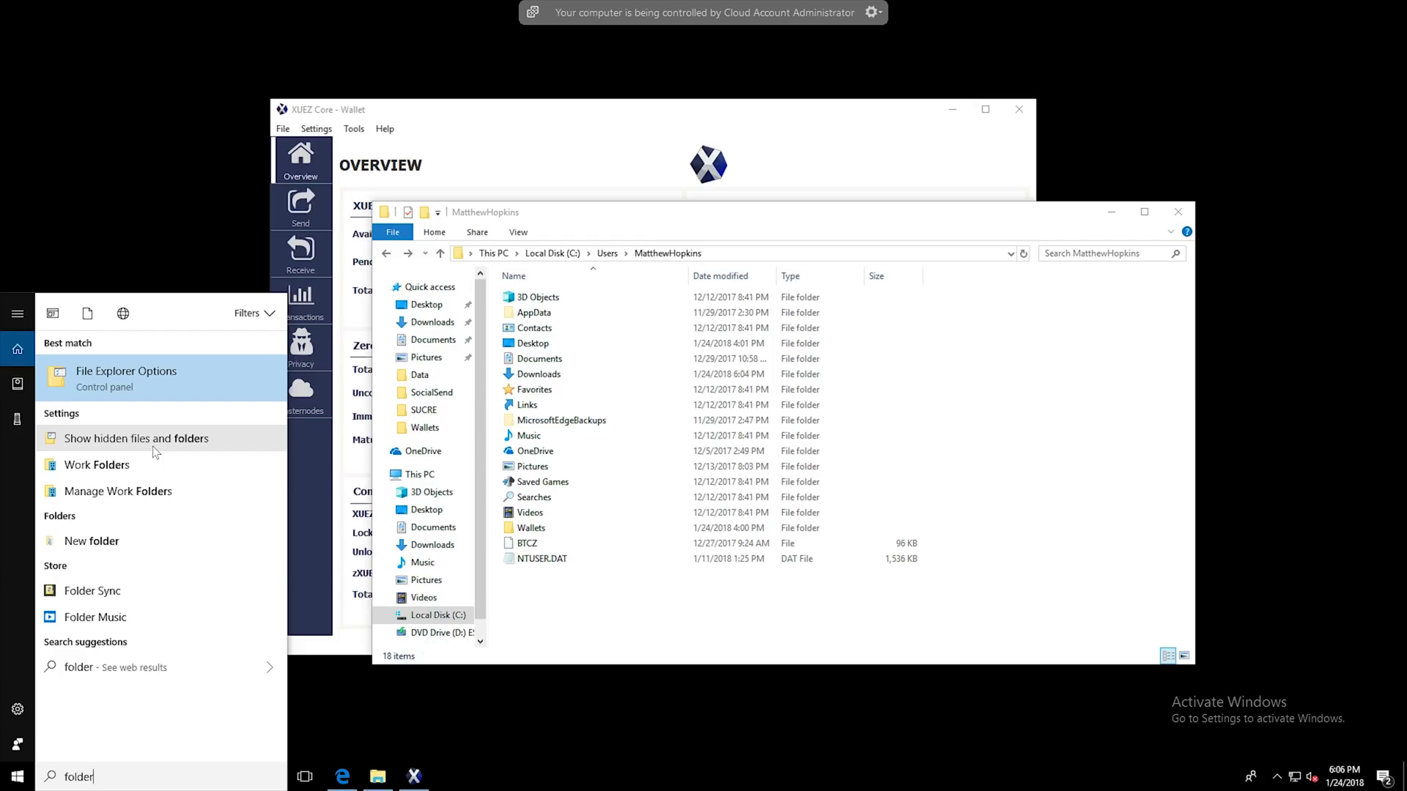
{"action": "left_click", "coordinate": [156, 452]}
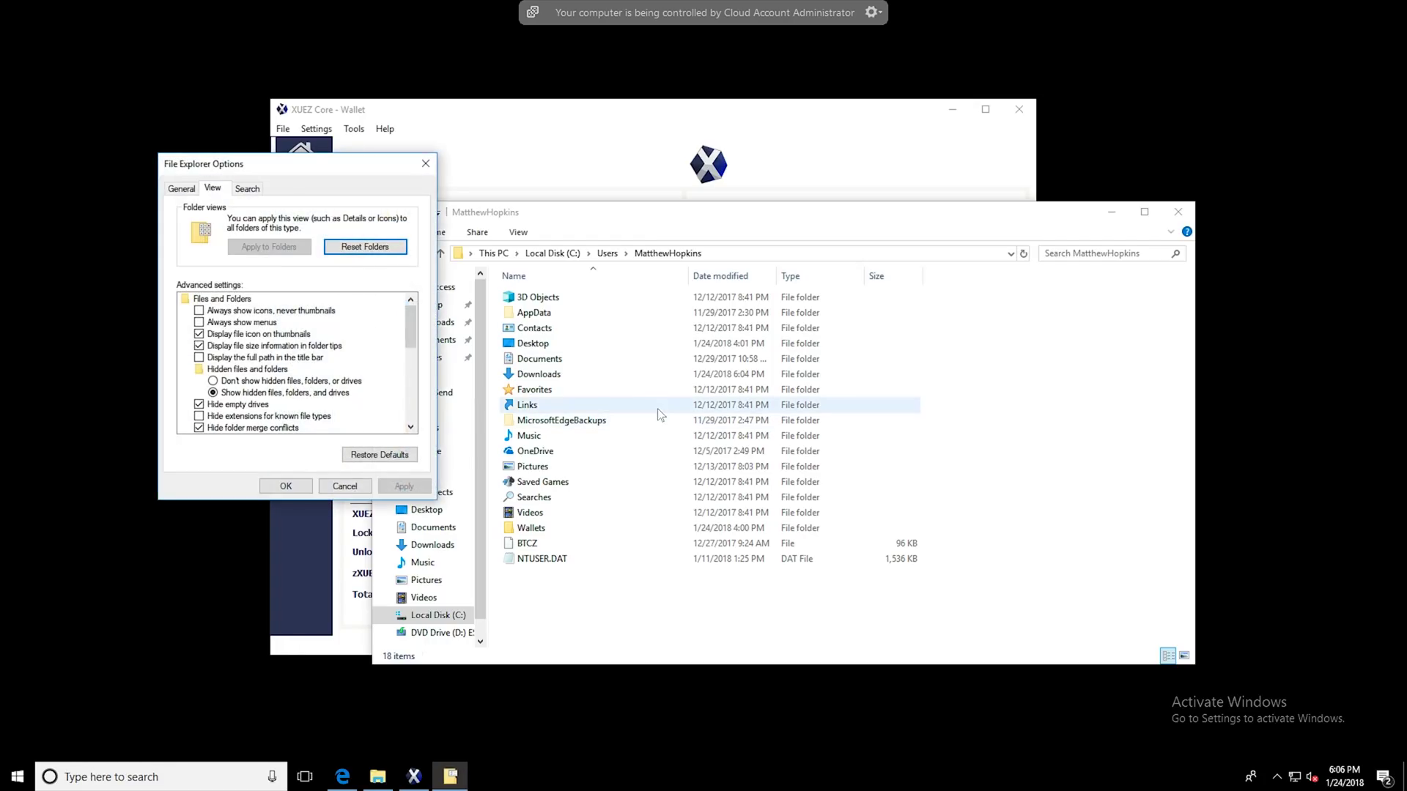
{"action": "scroll", "coordinate": [247, 357], "scroll_direction": "down", "scroll_amount": 1}
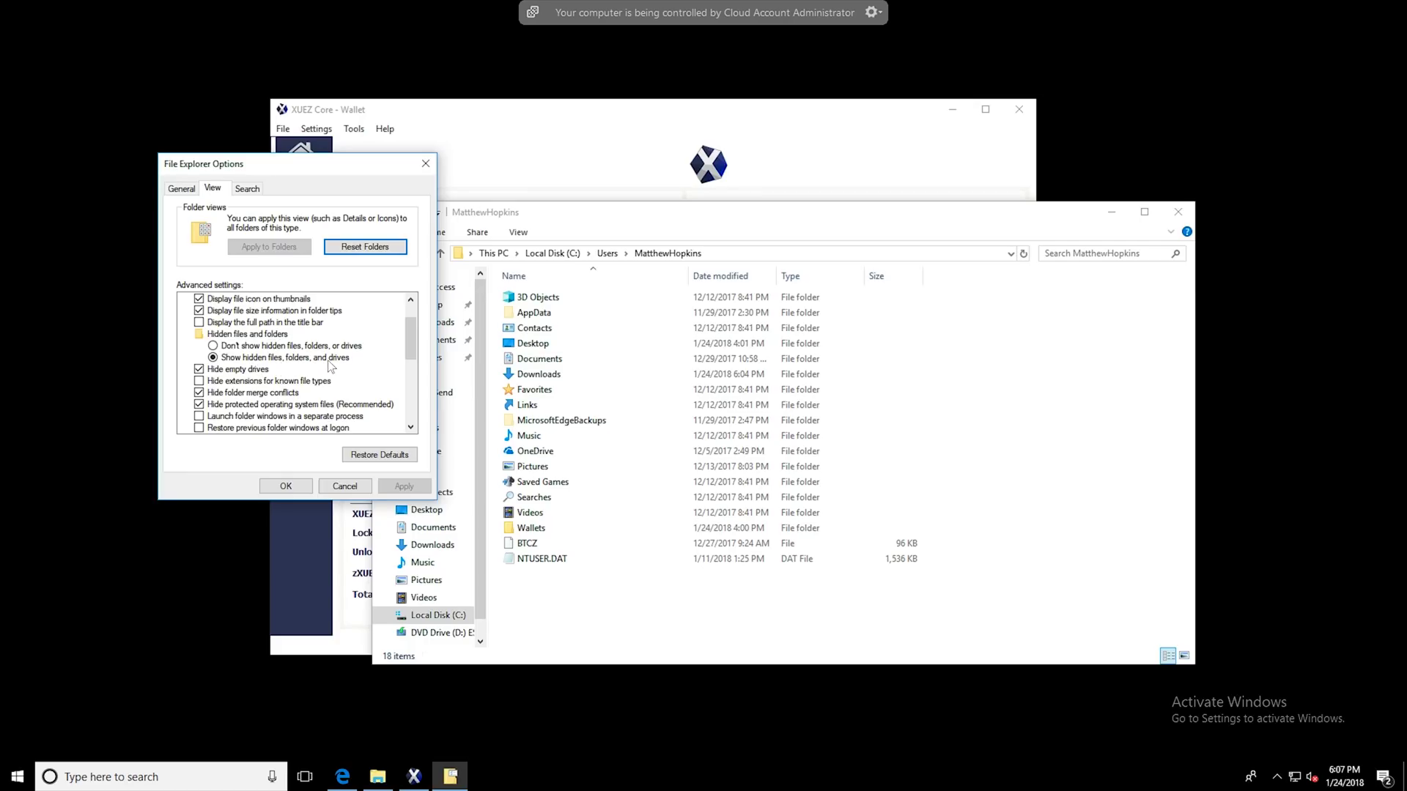
{"action": "left_click", "coordinate": [305, 350]}
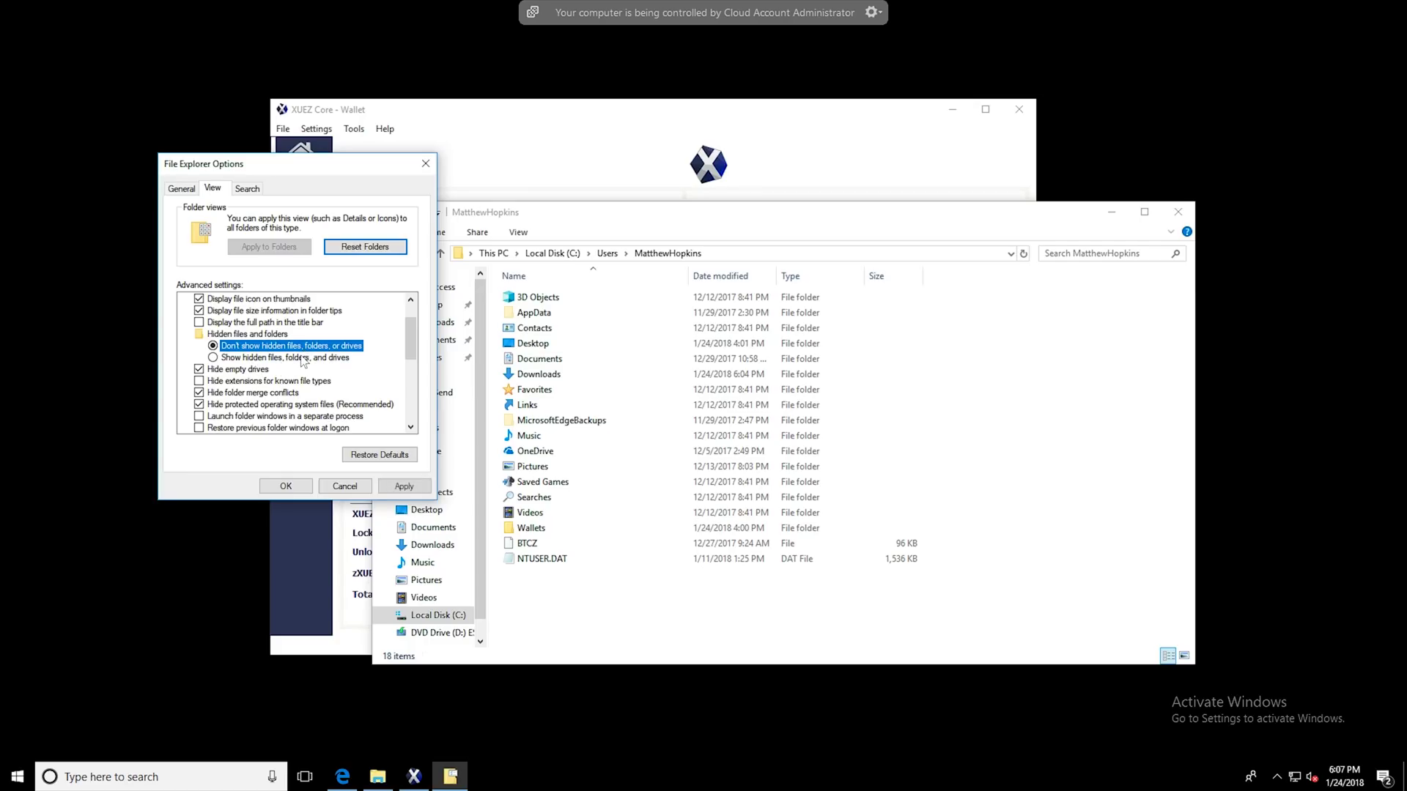
{"action": "left_click", "coordinate": [304, 359]}
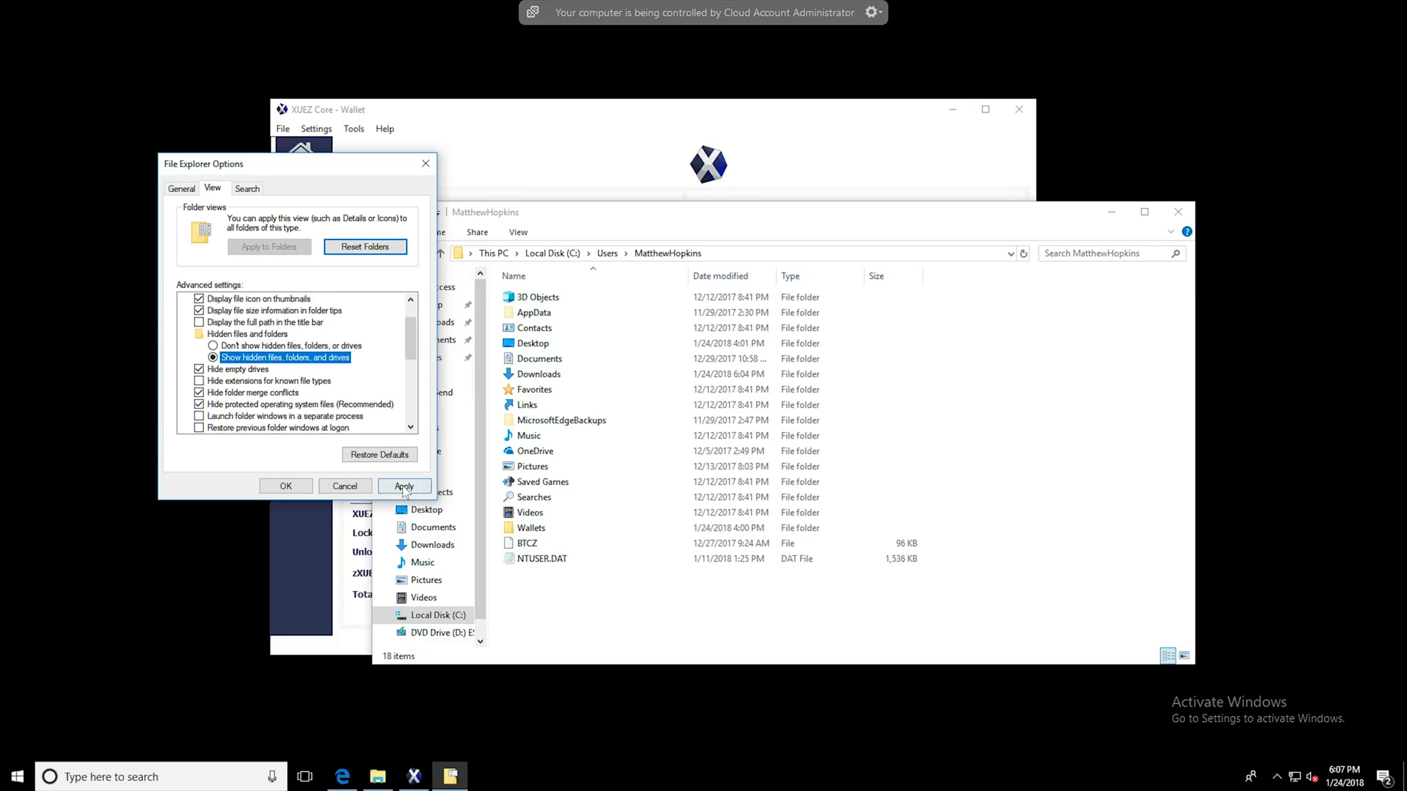
{"action": "left_click", "coordinate": [405, 486]}
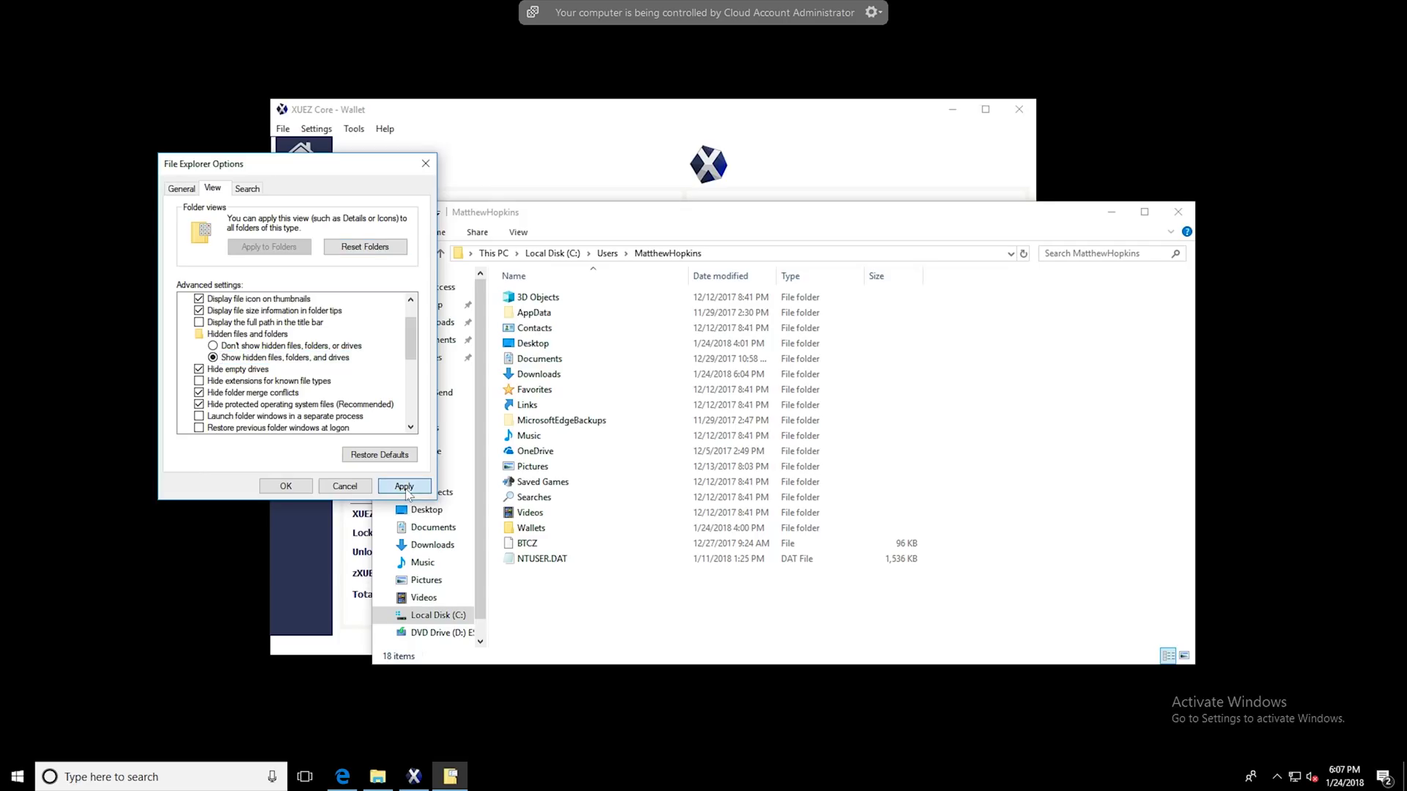
{"action": "left_click", "coordinate": [544, 316]}
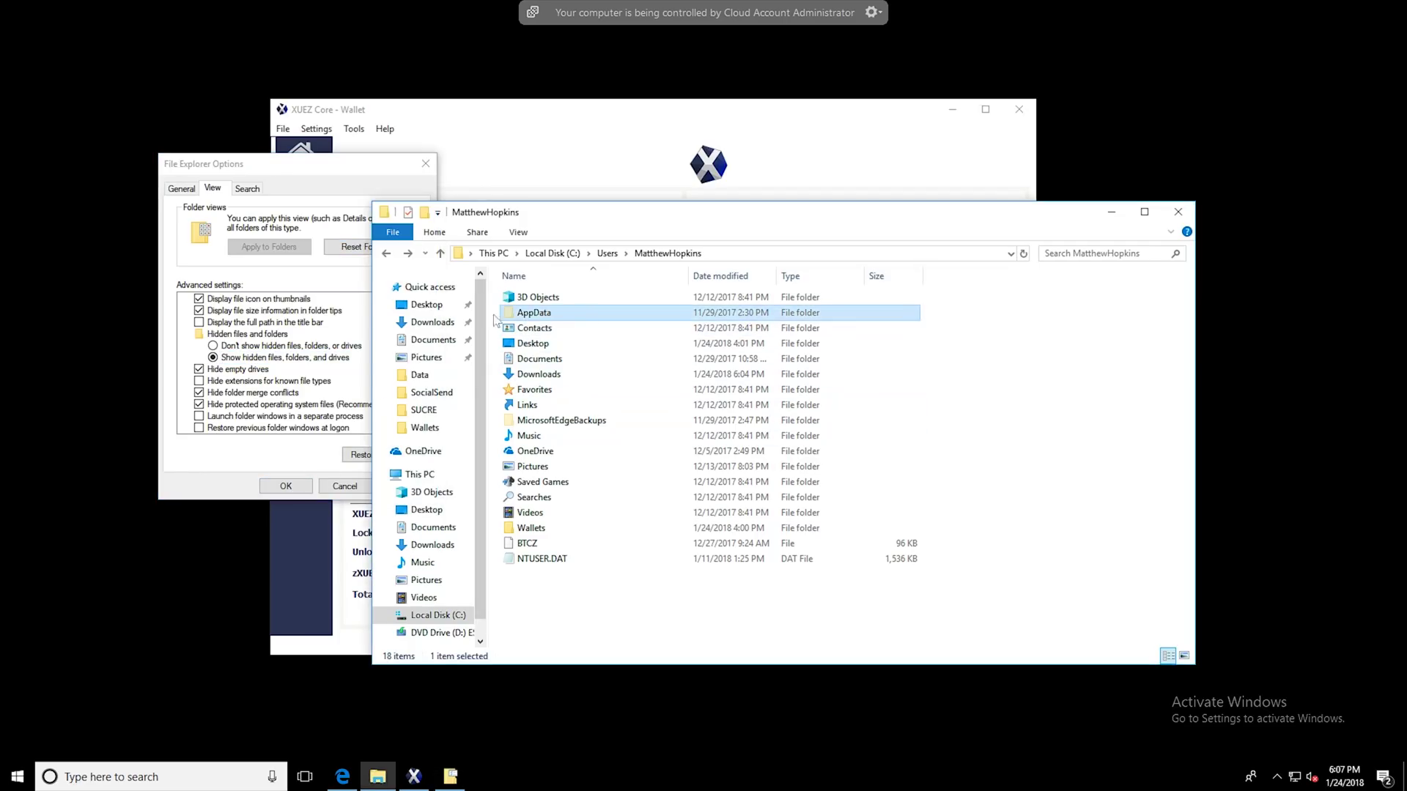
Step: Go into AppData\Roaming\XUEZ and bring up the context menu for xuez.conf
{"action": "double_click", "coordinate": [591, 310]}
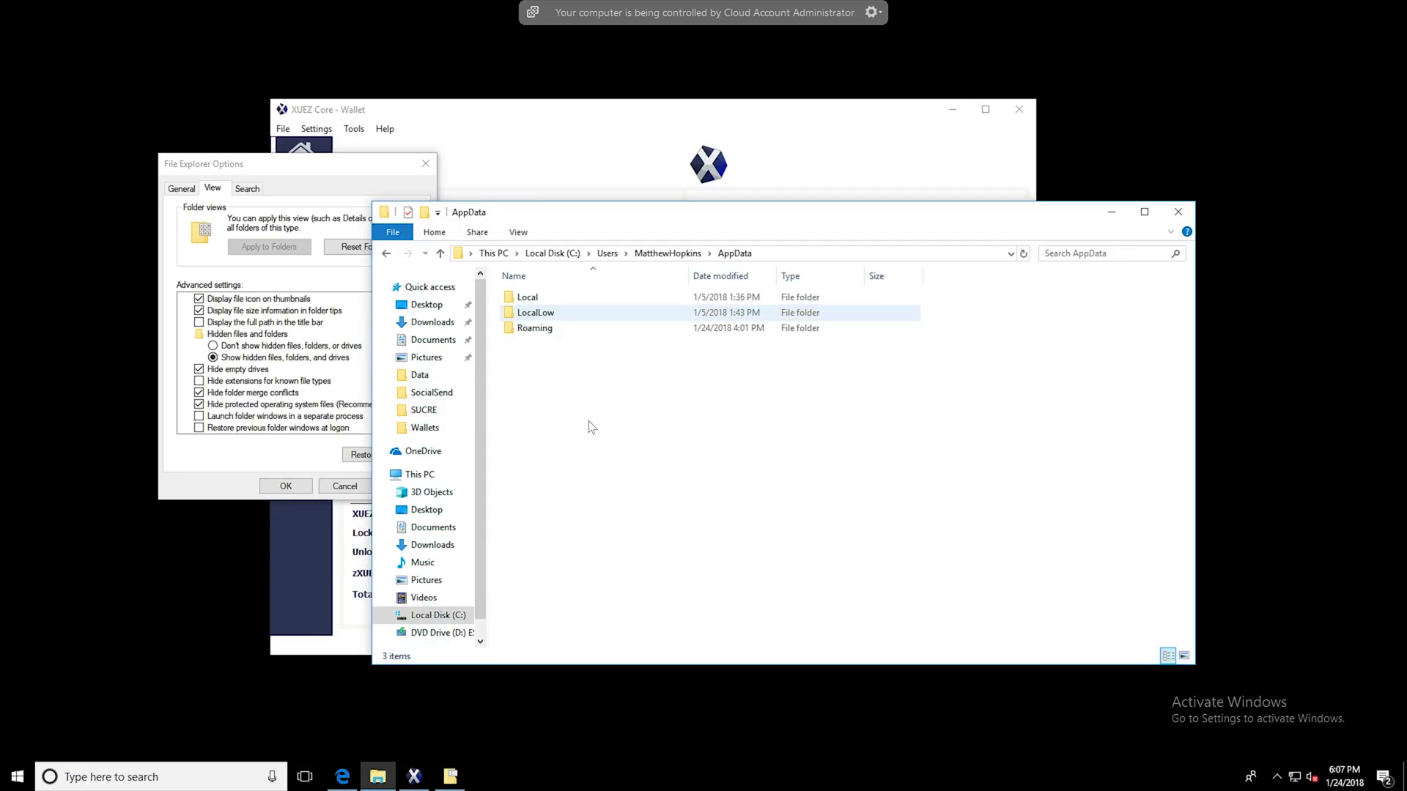
{"action": "double_click", "coordinate": [533, 328]}
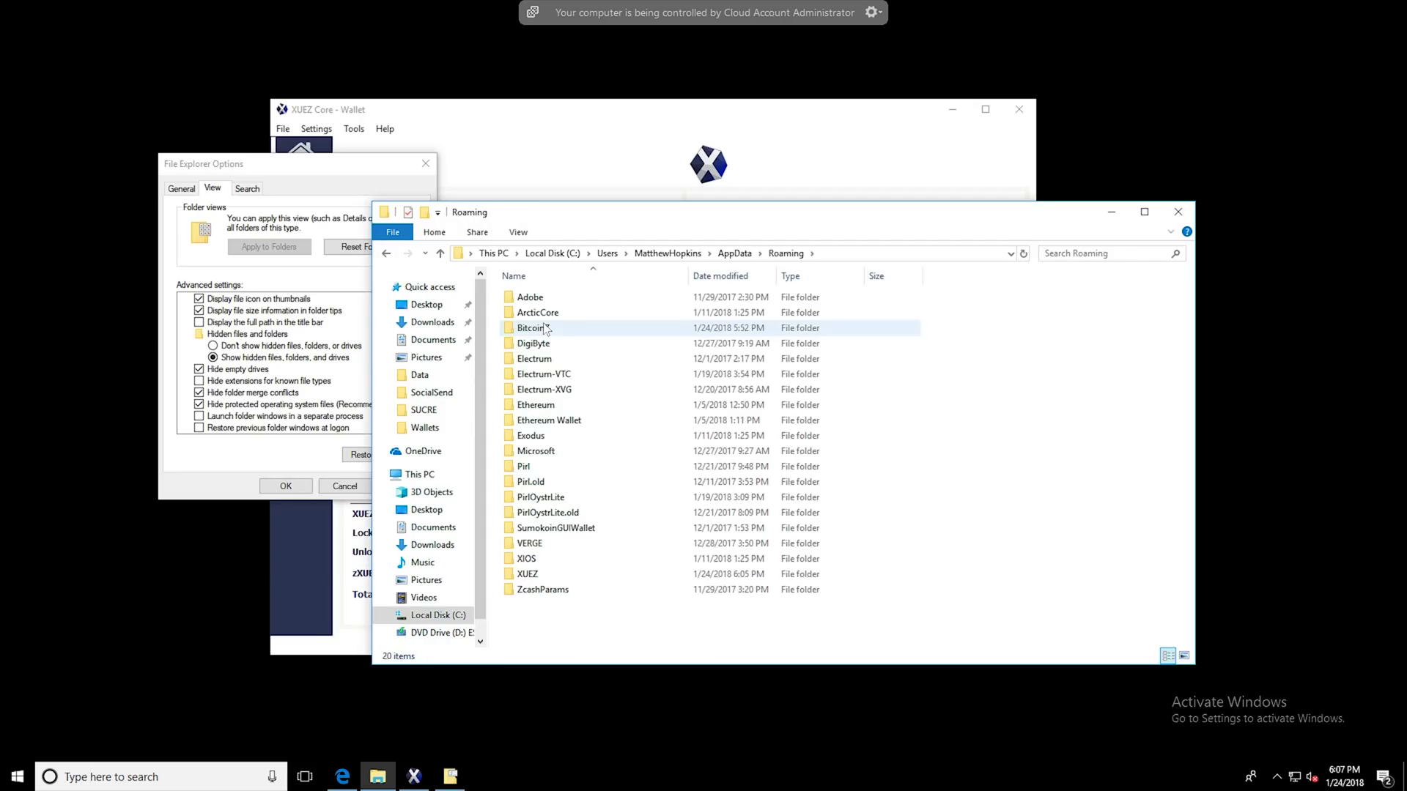
{"action": "double_click", "coordinate": [540, 574]}
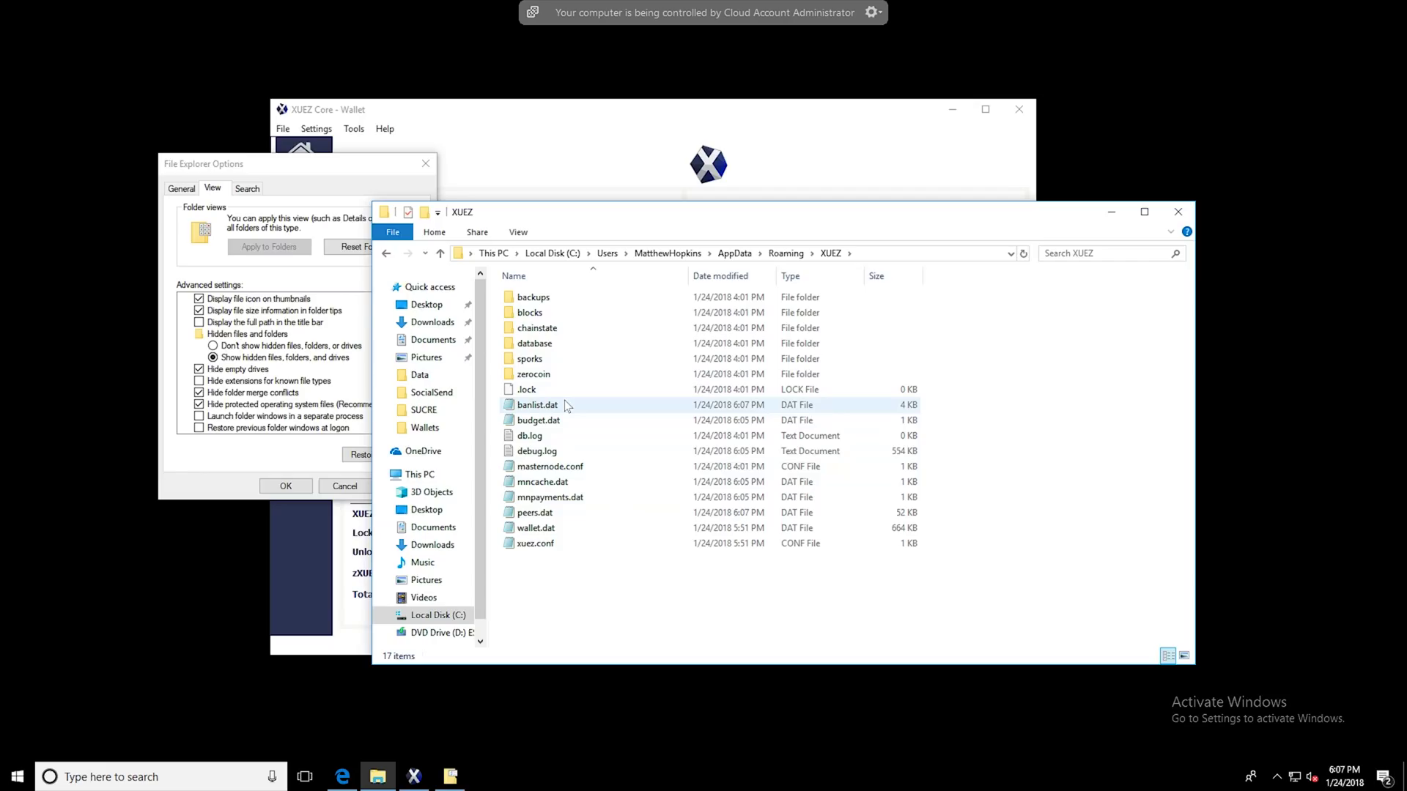
{"action": "right_click", "coordinate": [550, 546]}
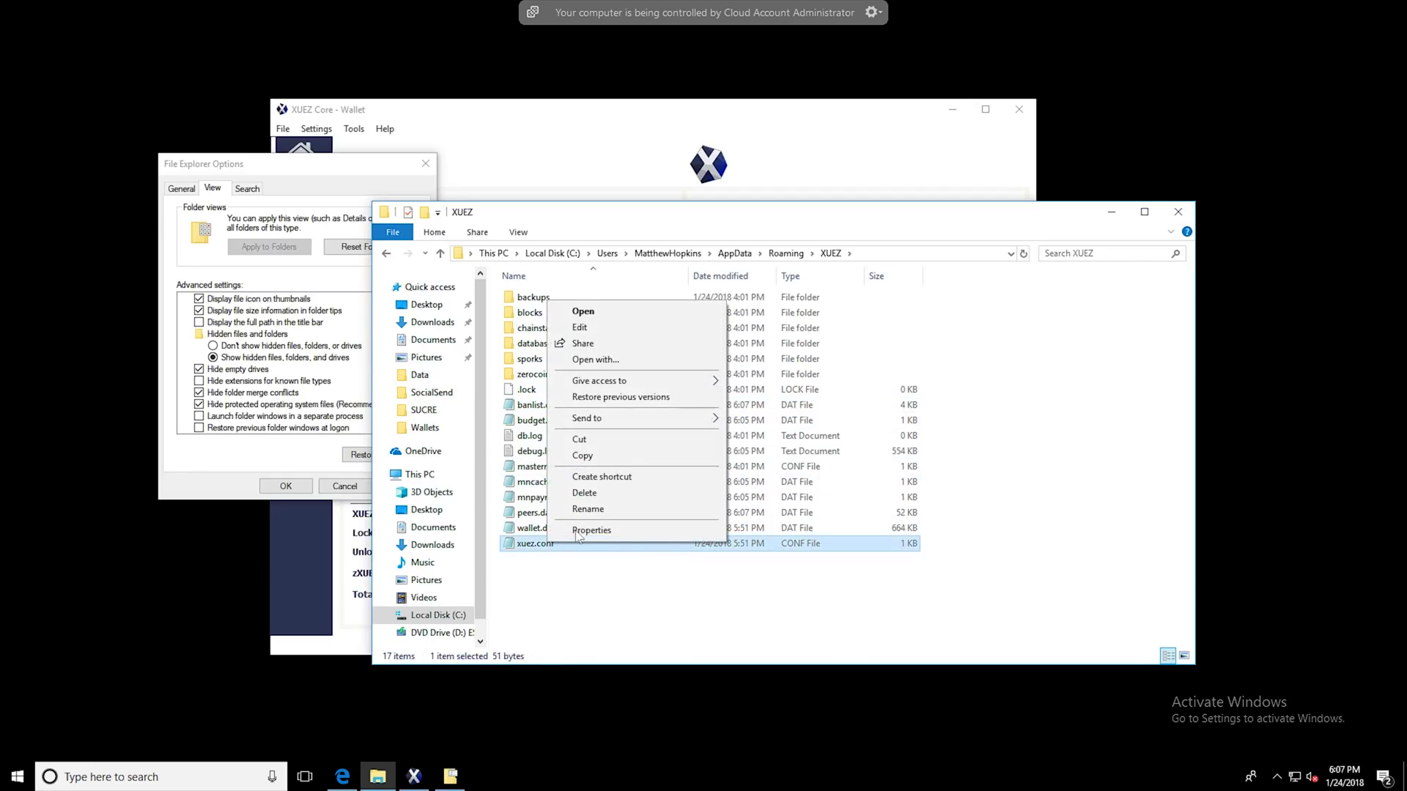
Step: Open xuez.conf in Notepad and check the listen, maxconnections, gen and genproclimit lines
{"action": "left_click", "coordinate": [584, 331]}
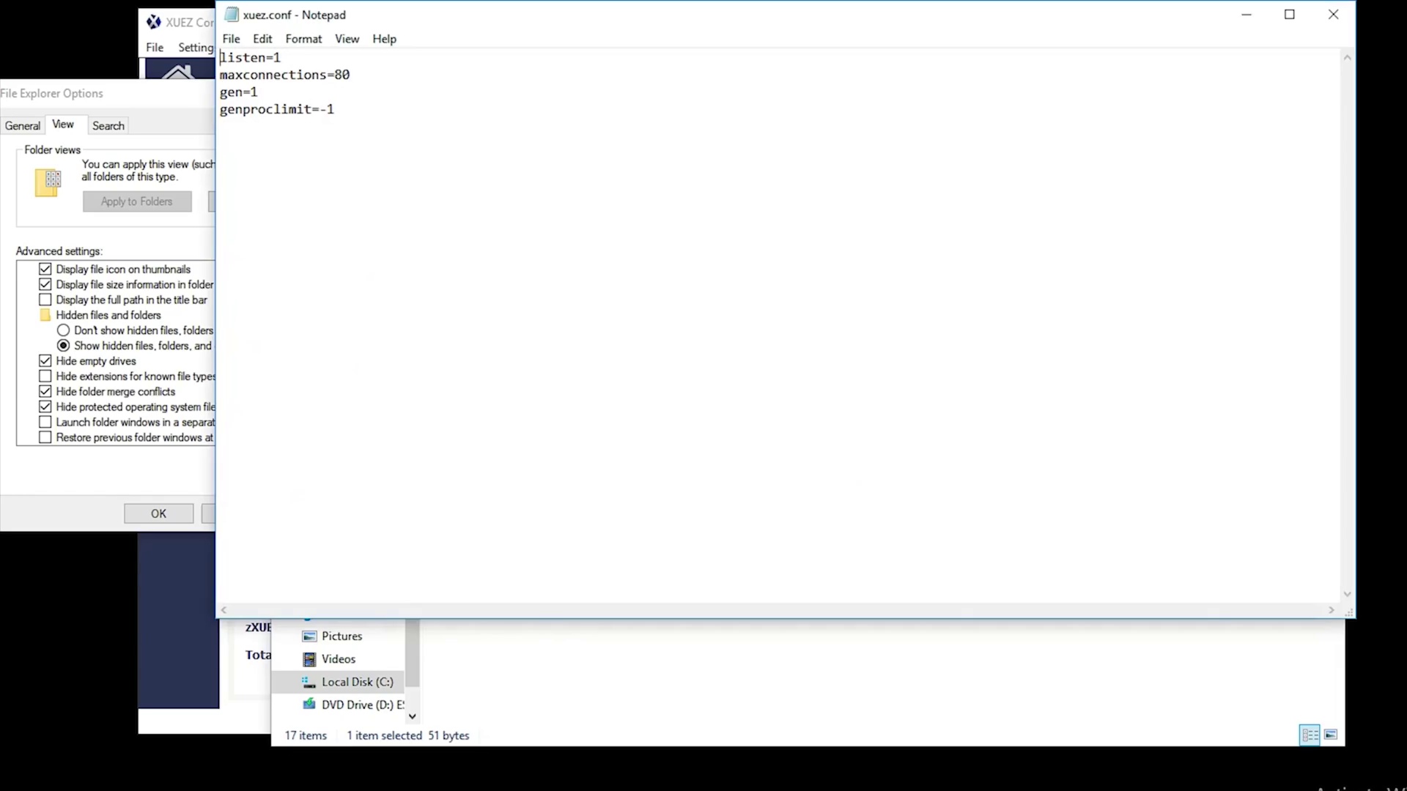
{"action": "left_click_drag", "start_coordinate": [420, 176], "coordinate": [344, 150]}
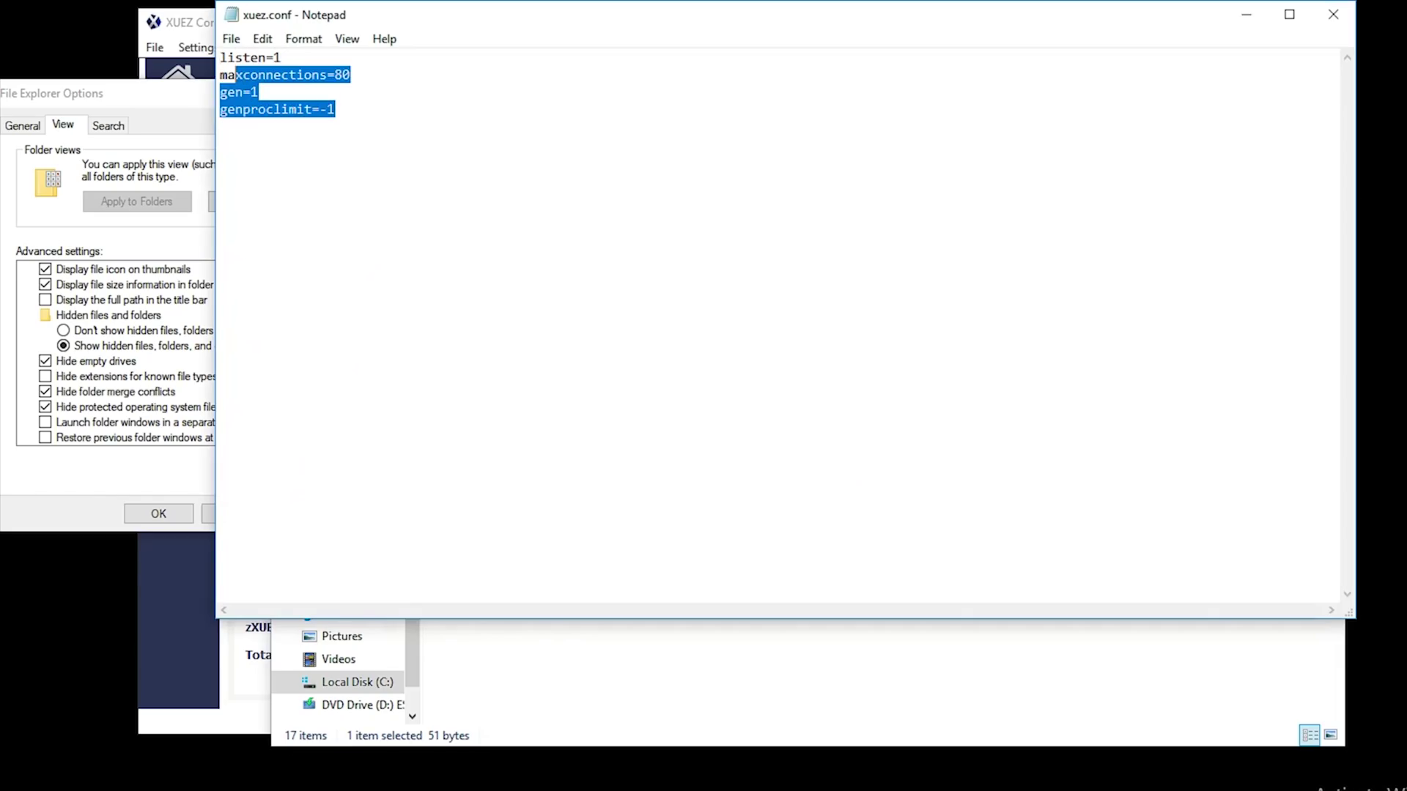
{"action": "left_click_drag", "start_coordinate": [235, 75], "coordinate": [220, 57]}
{"action": "left_click", "coordinate": [335, 109]}
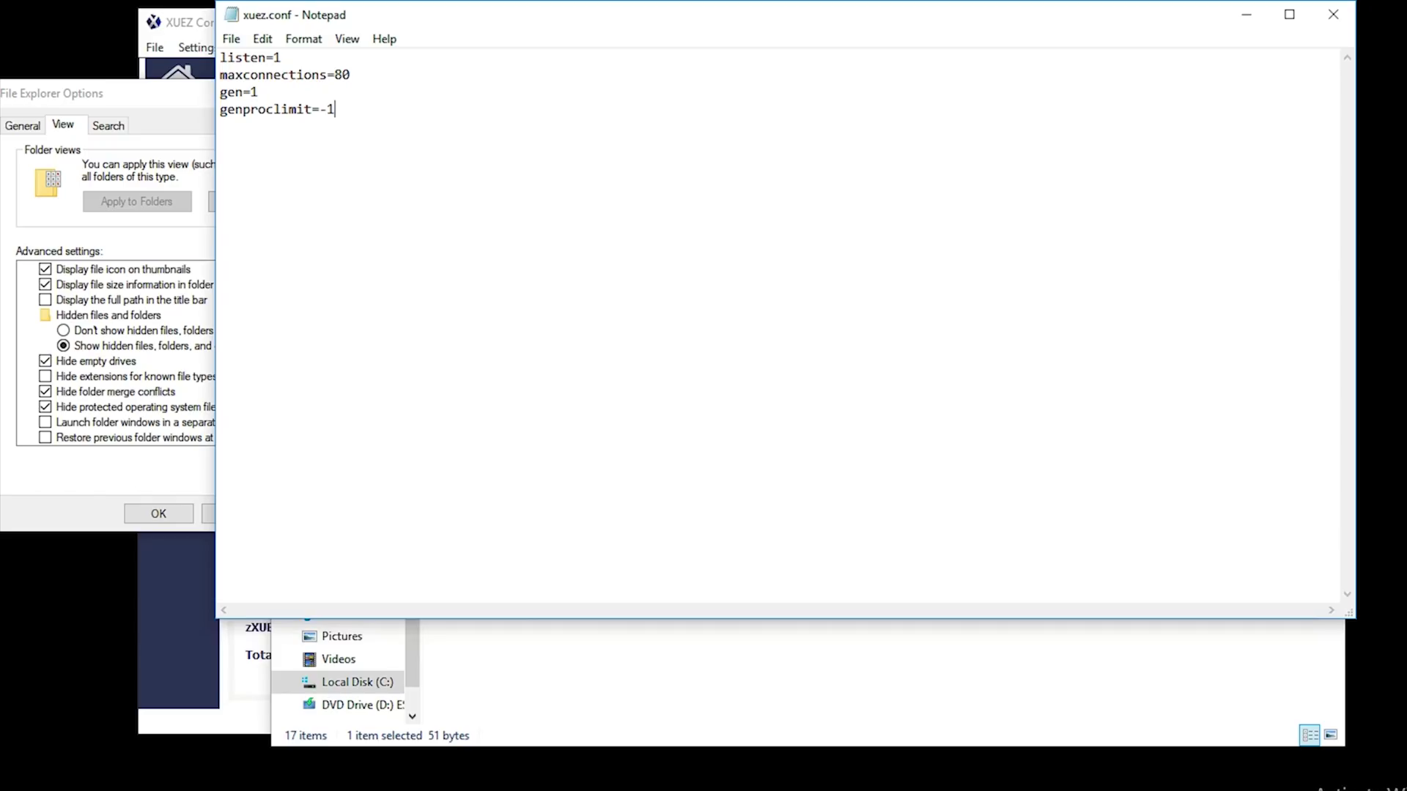
Step: Save xuez.conf and close Notepad
{"action": "left_click", "coordinate": [231, 39]}
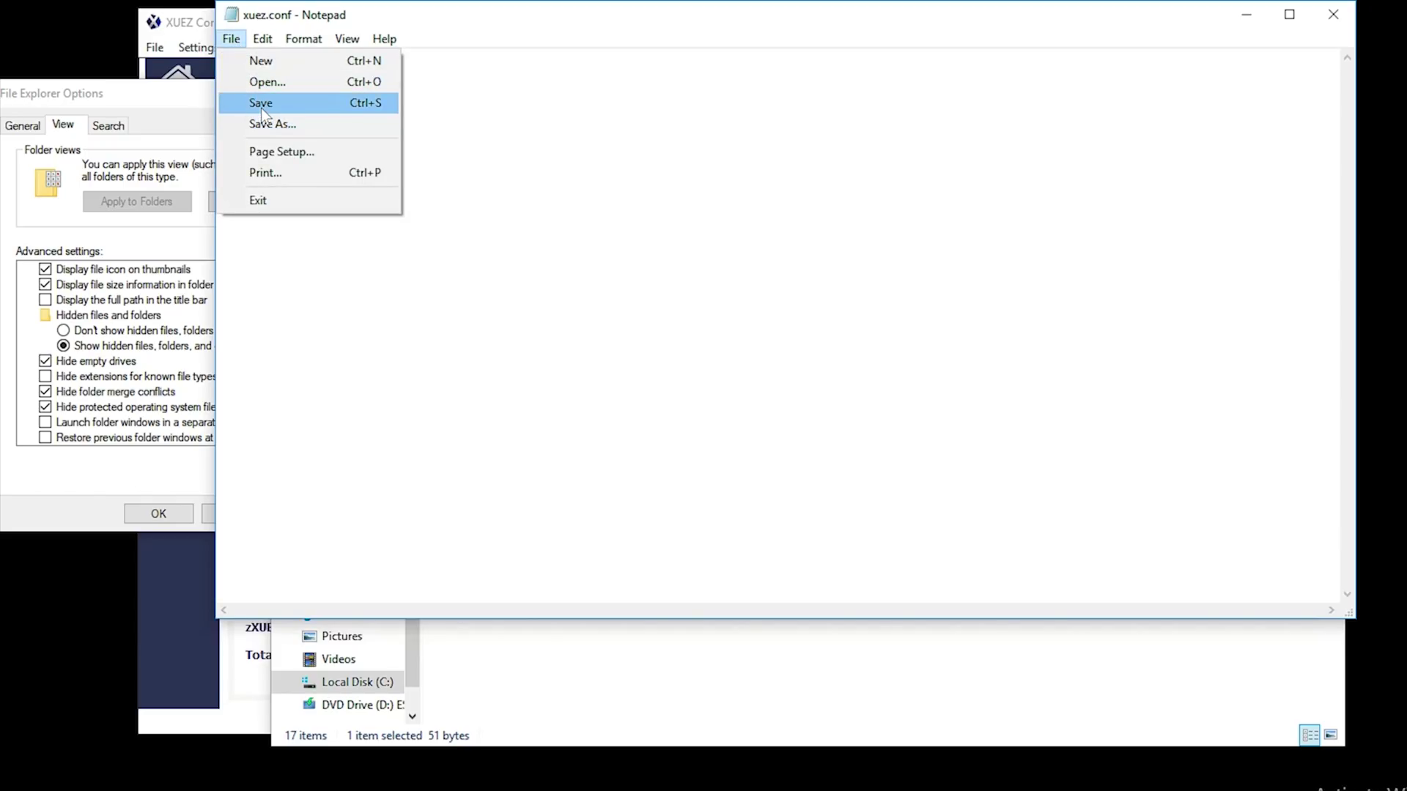
{"action": "left_click", "coordinate": [262, 104]}
{"action": "left_click", "coordinate": [1332, 14]}
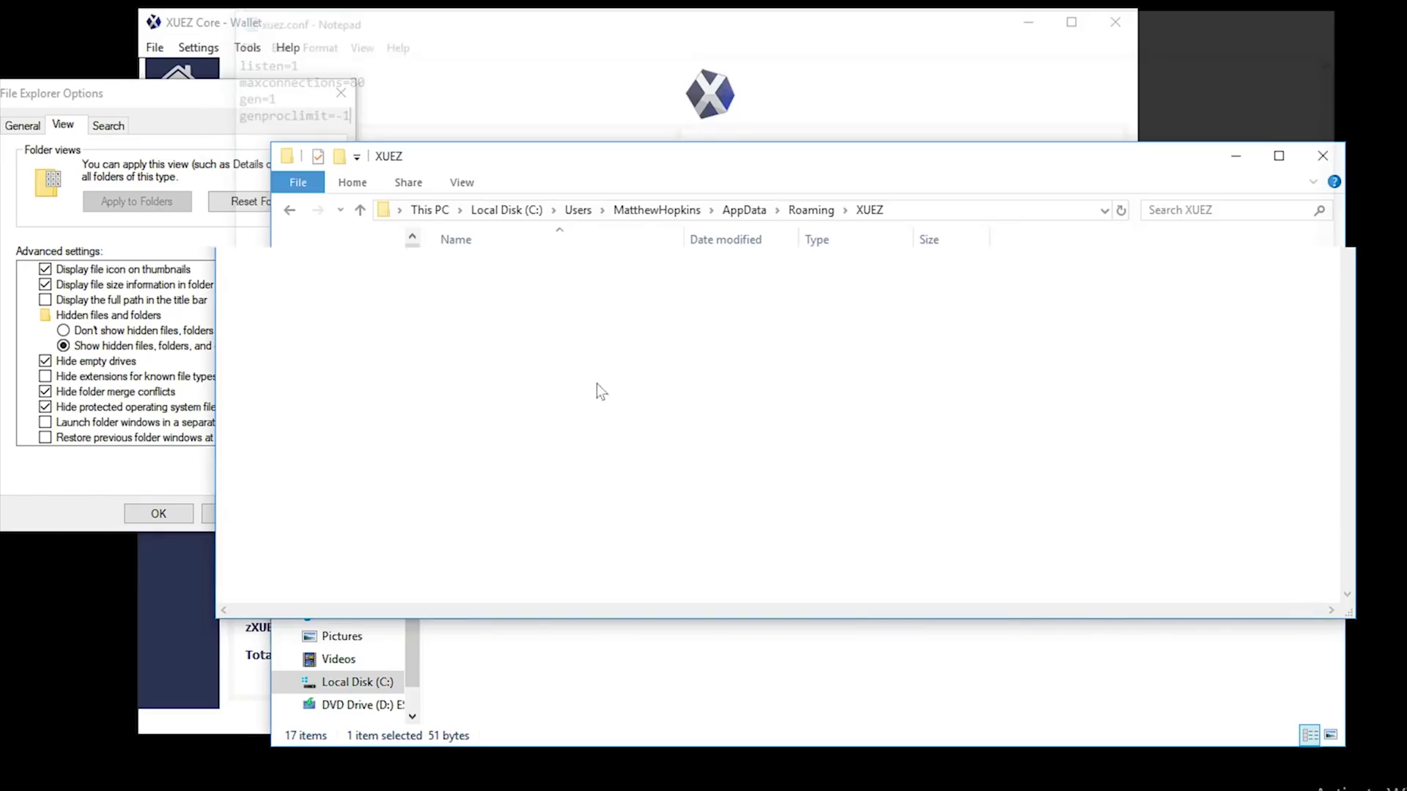
{"action": "left_click", "coordinate": [334, 171]}
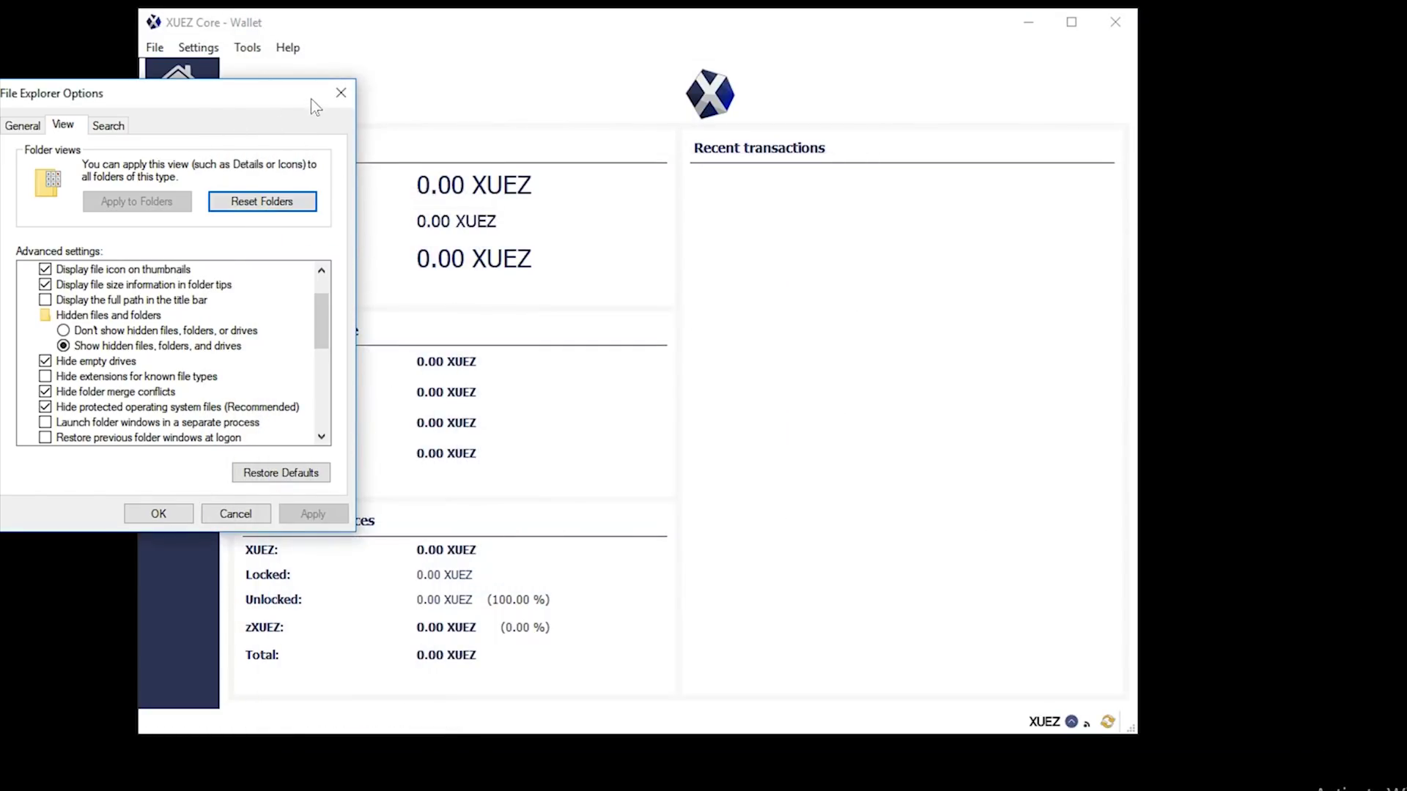
Step: Close File Explorer Options and rerun setgenerate true in the wallet's Debug console
{"action": "left_click", "coordinate": [340, 93]}
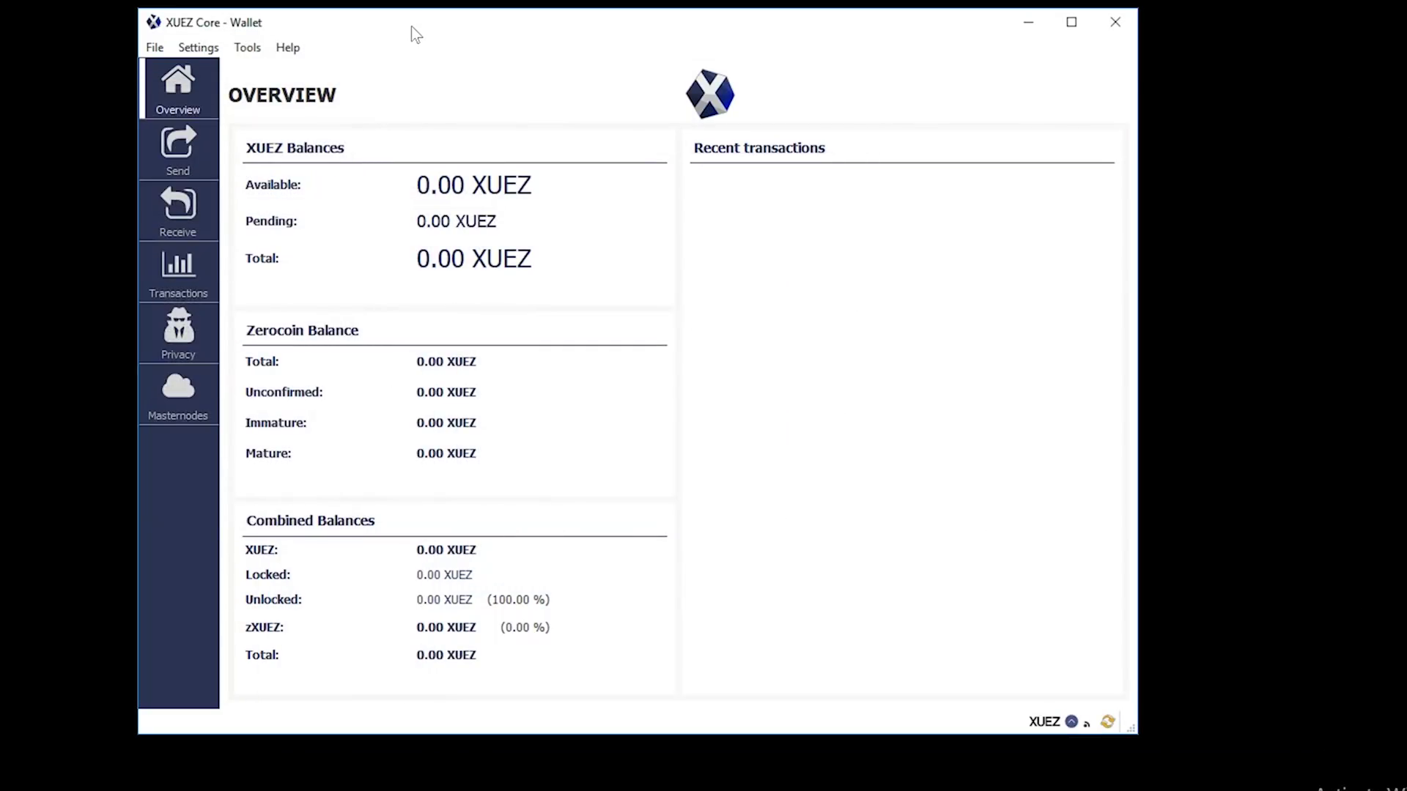
{"action": "left_click", "coordinate": [249, 49]}
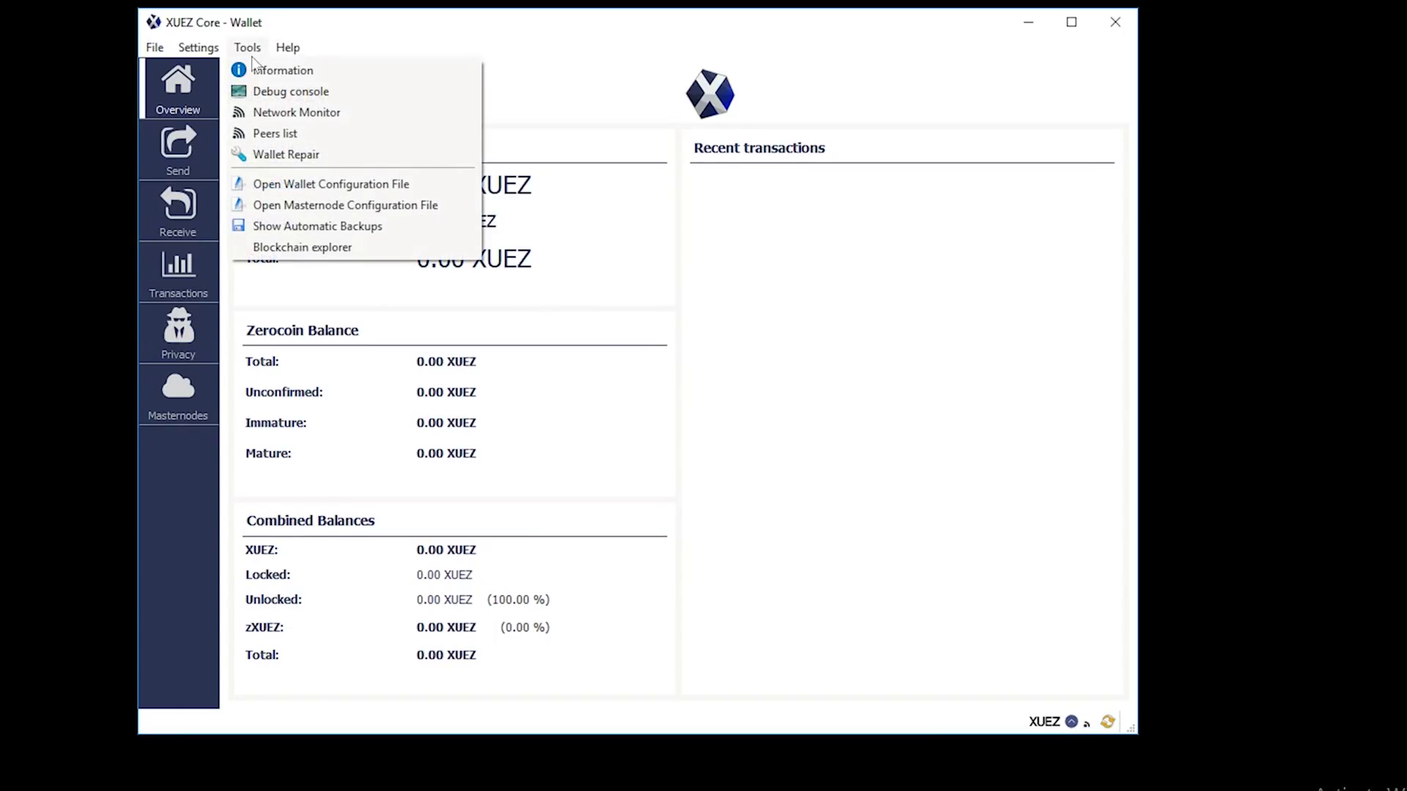
{"action": "left_click", "coordinate": [277, 93]}
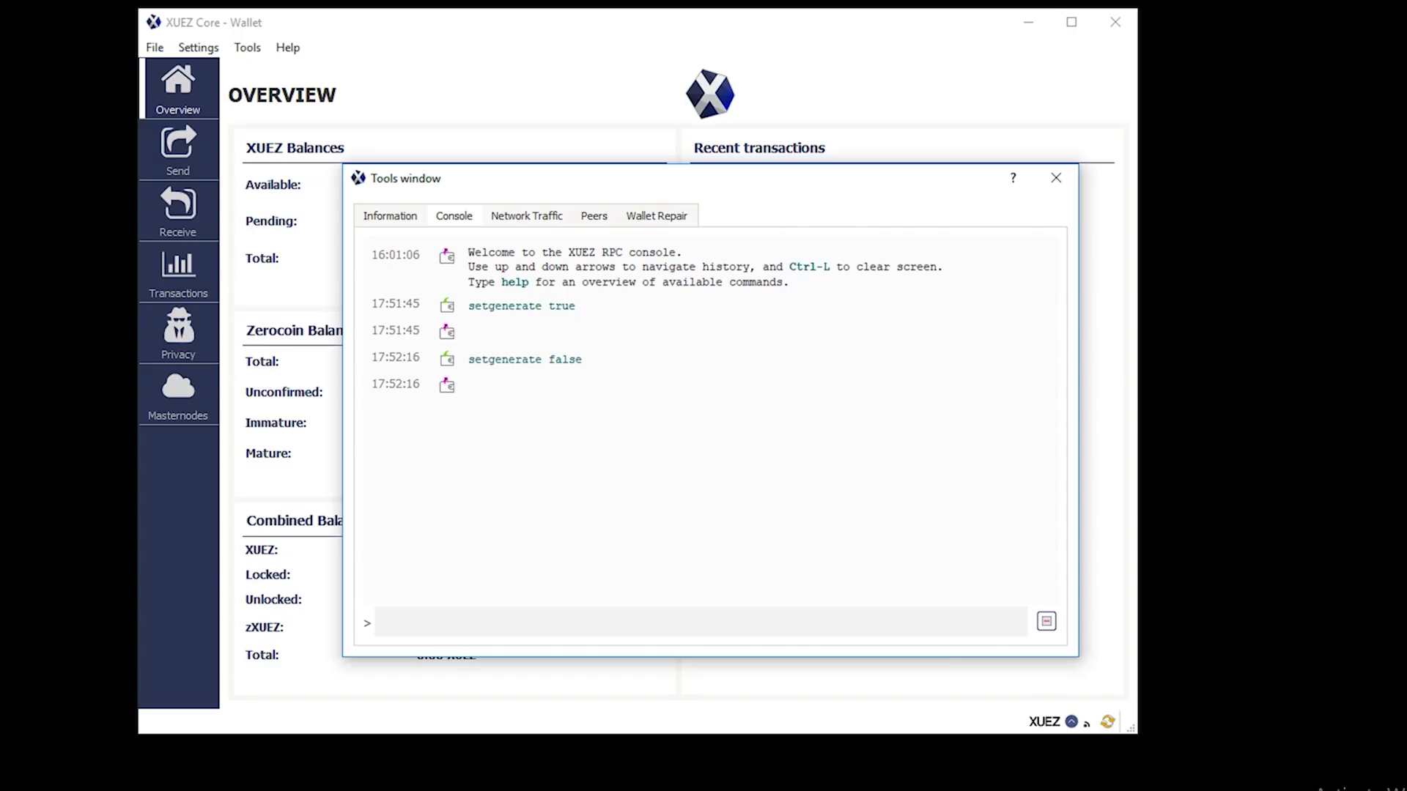
{"action": "key", "text": "Up"}
{"action": "key", "text": "Up"}
{"action": "key", "text": "Return"}
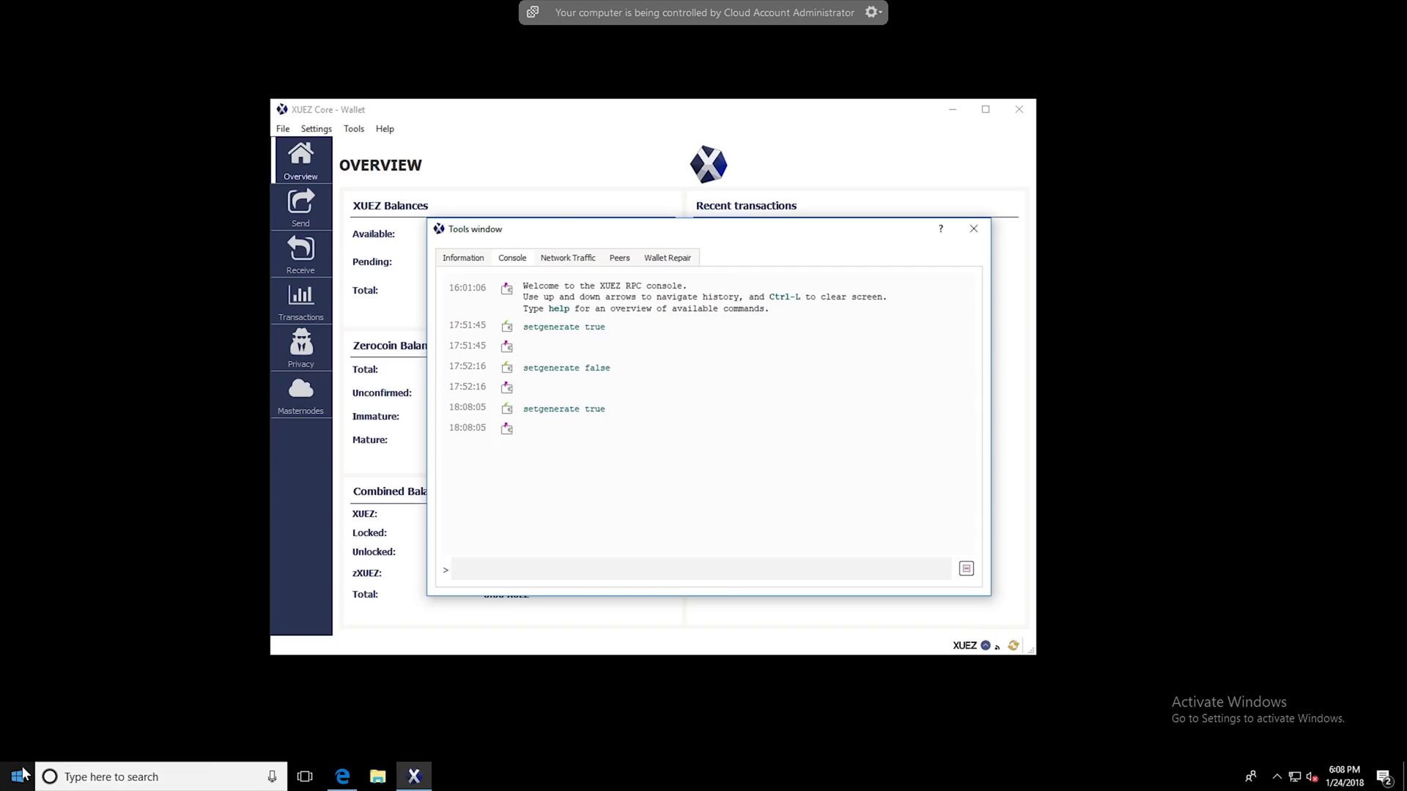
Step: Launch Task Manager from the Start right-click menu and expand it to the detailed process list
{"action": "right_click", "coordinate": [18, 776]}
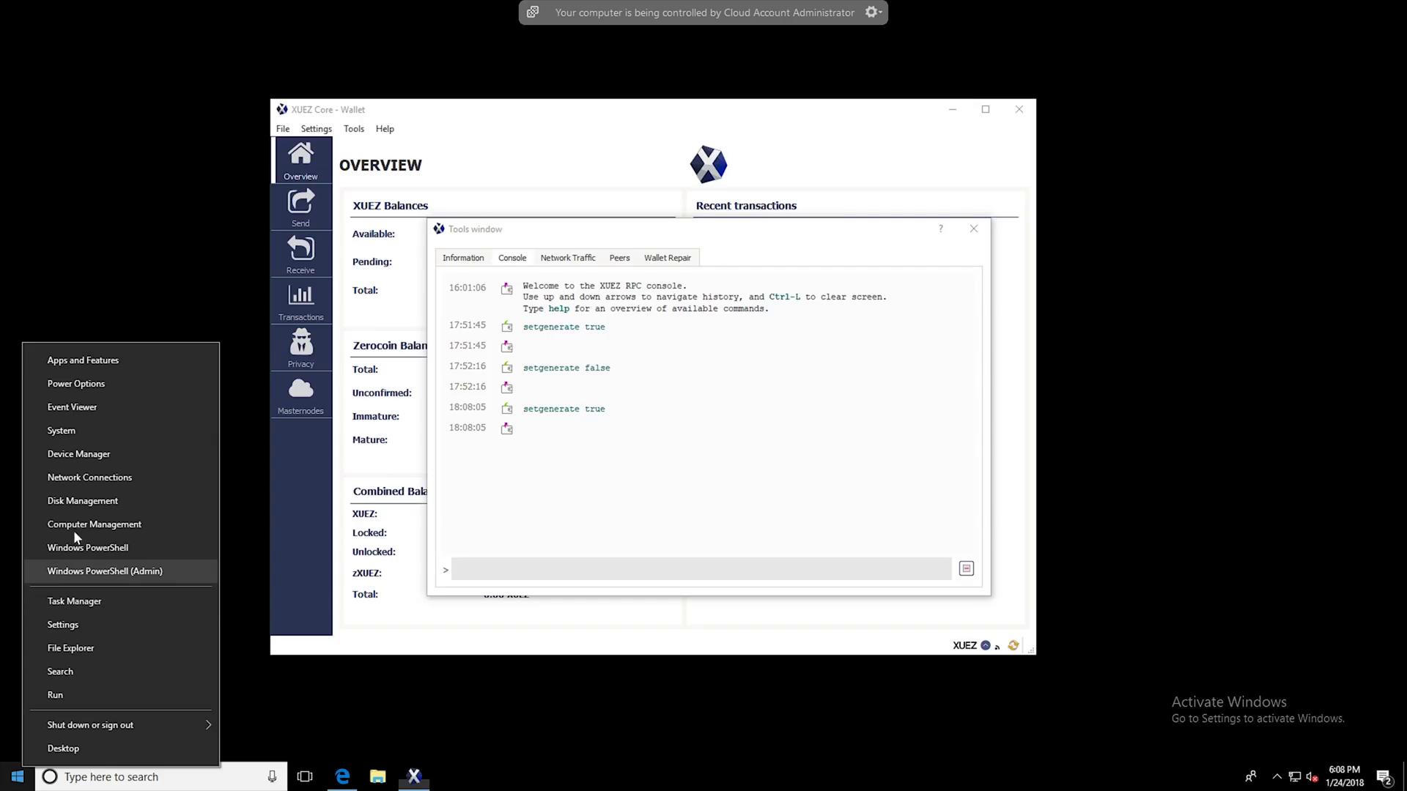
{"action": "left_click", "coordinate": [75, 603]}
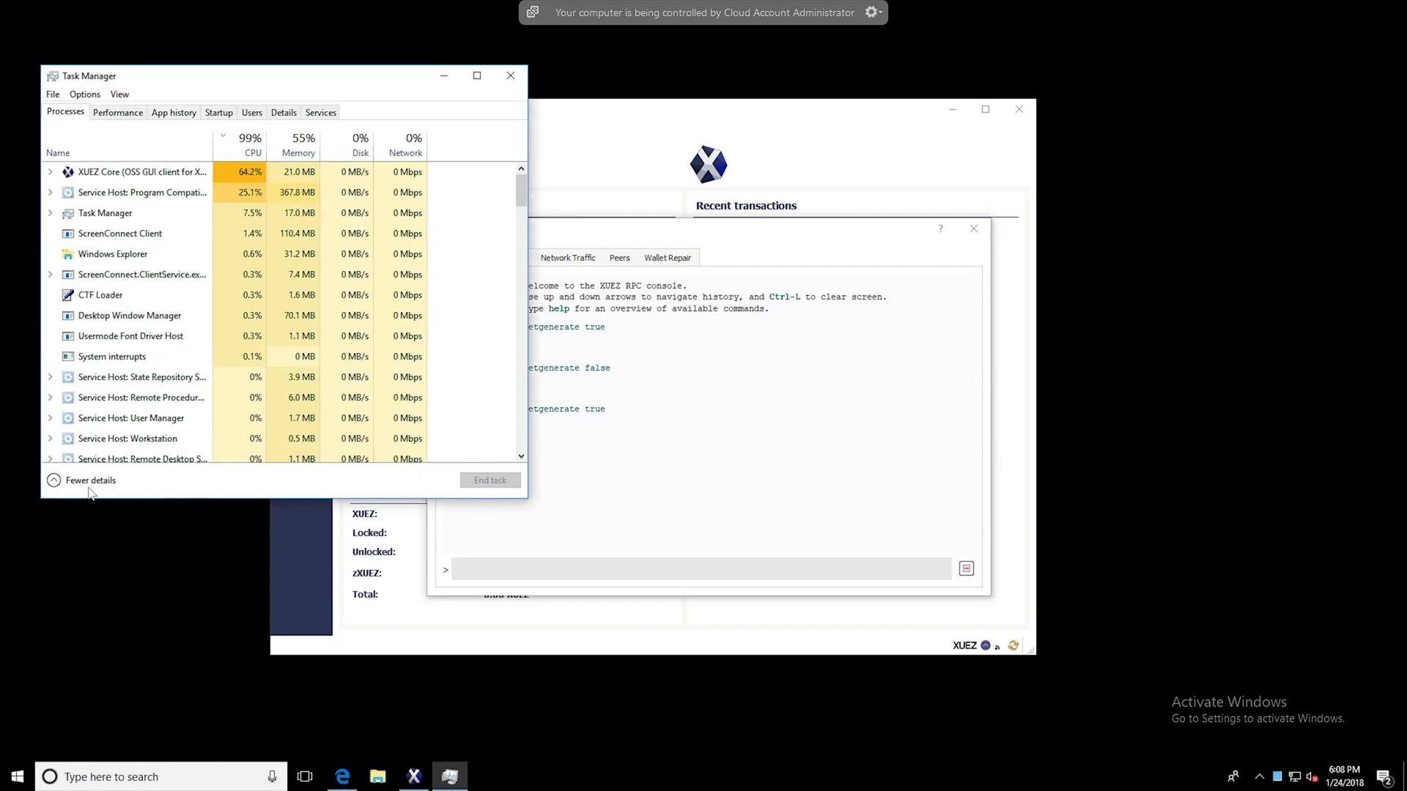
{"action": "left_click", "coordinate": [87, 481]}
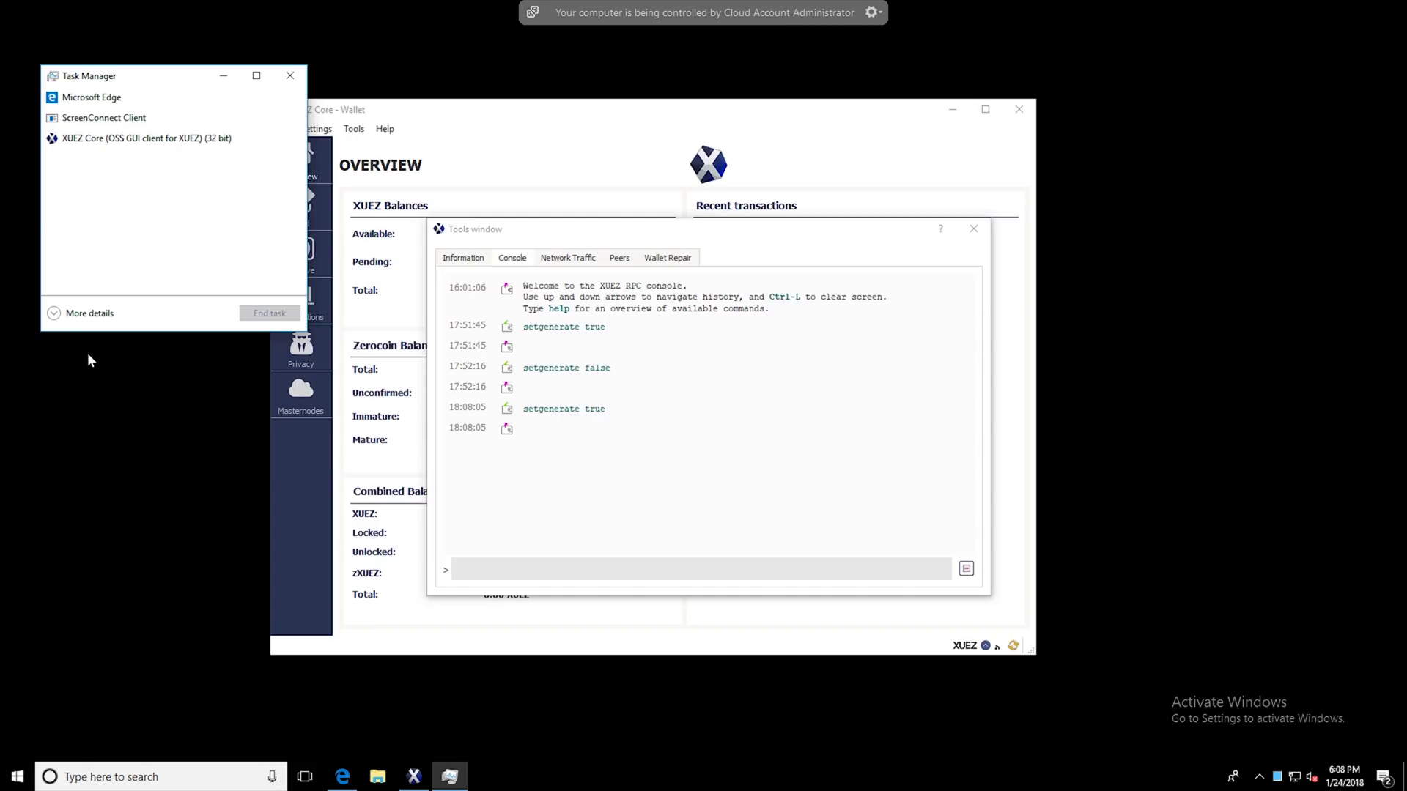
{"action": "left_click", "coordinate": [87, 315]}
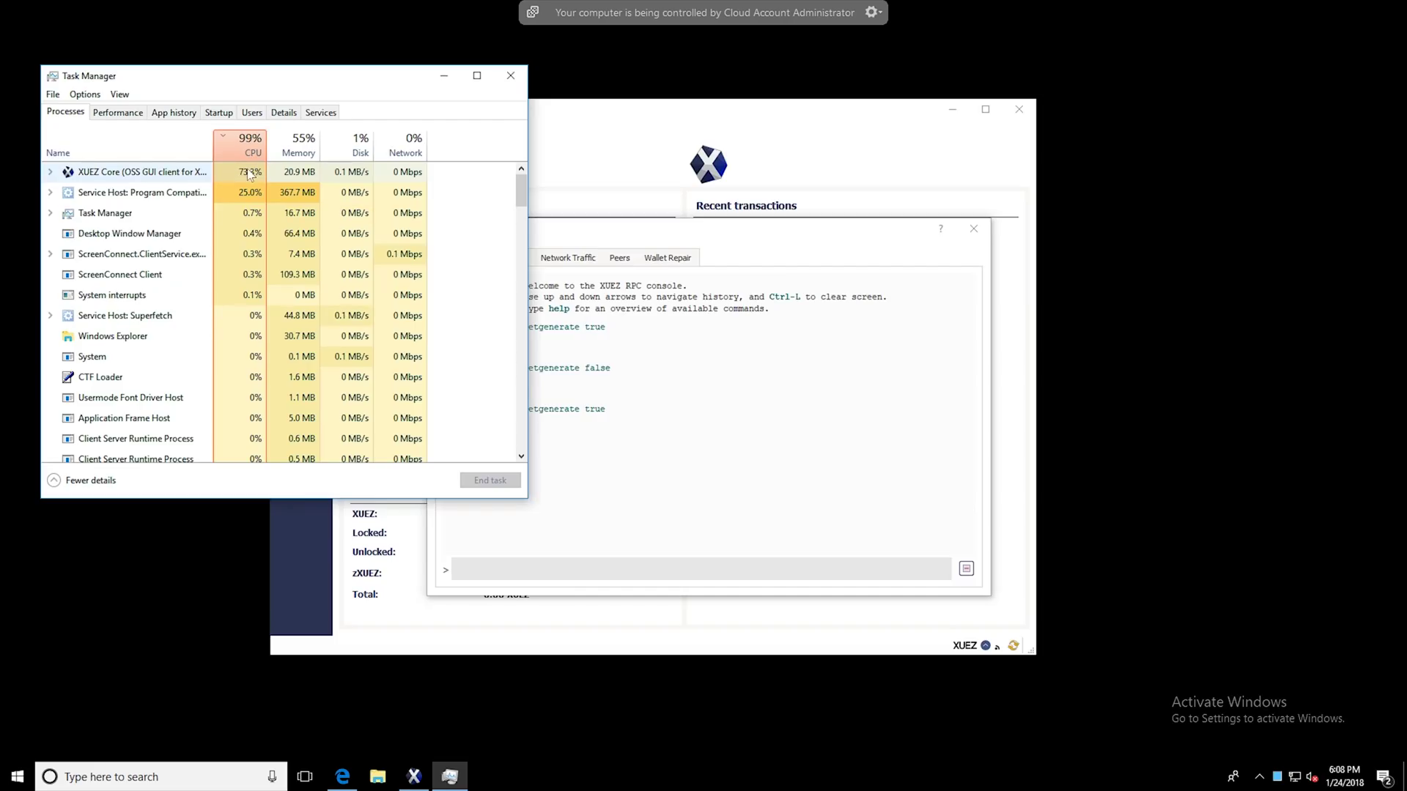
Step: In the wallet console, rerun setgenerate false and then setgenerate true from history
{"action": "key", "text": "alt+Tab"}
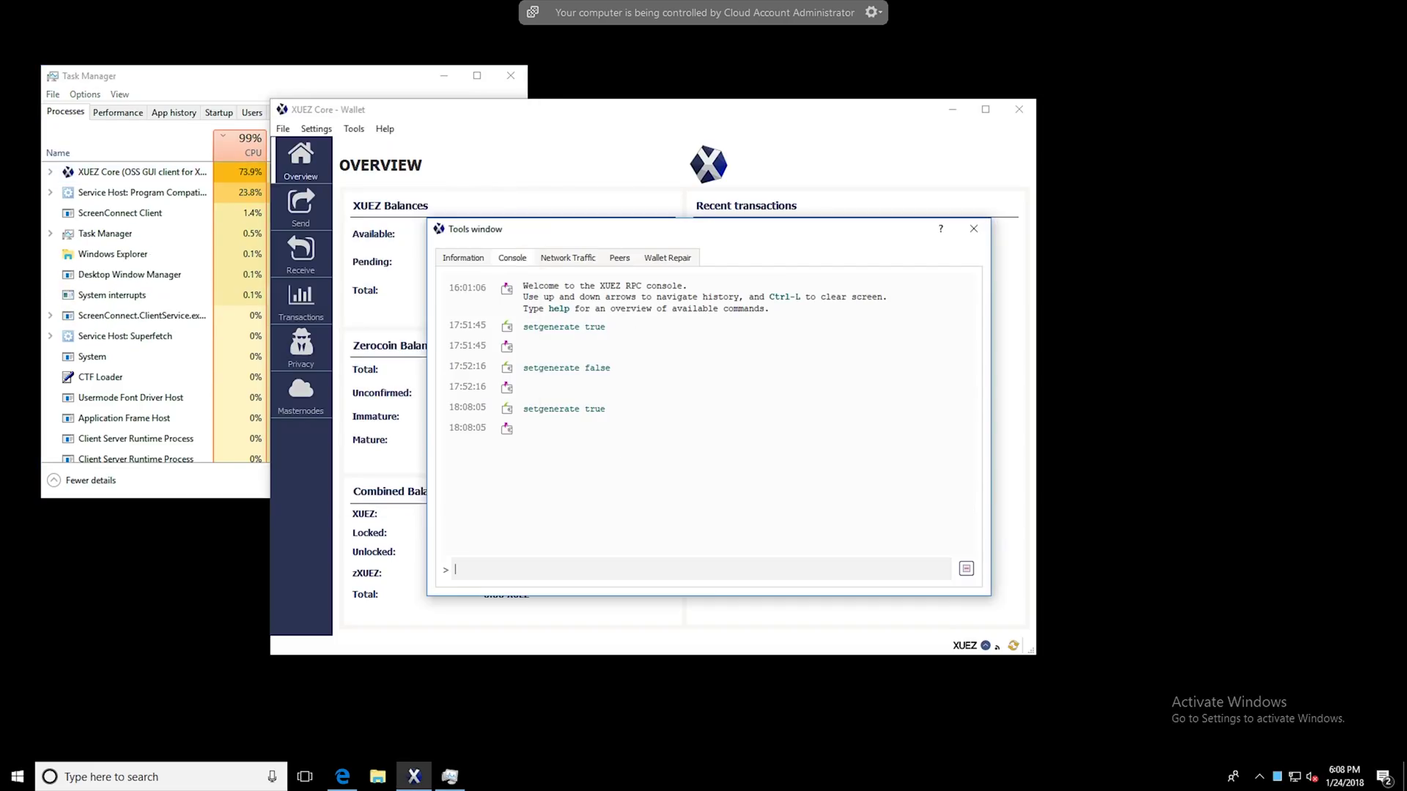
{"action": "key", "text": "Up"}
{"action": "key", "text": "Up"}
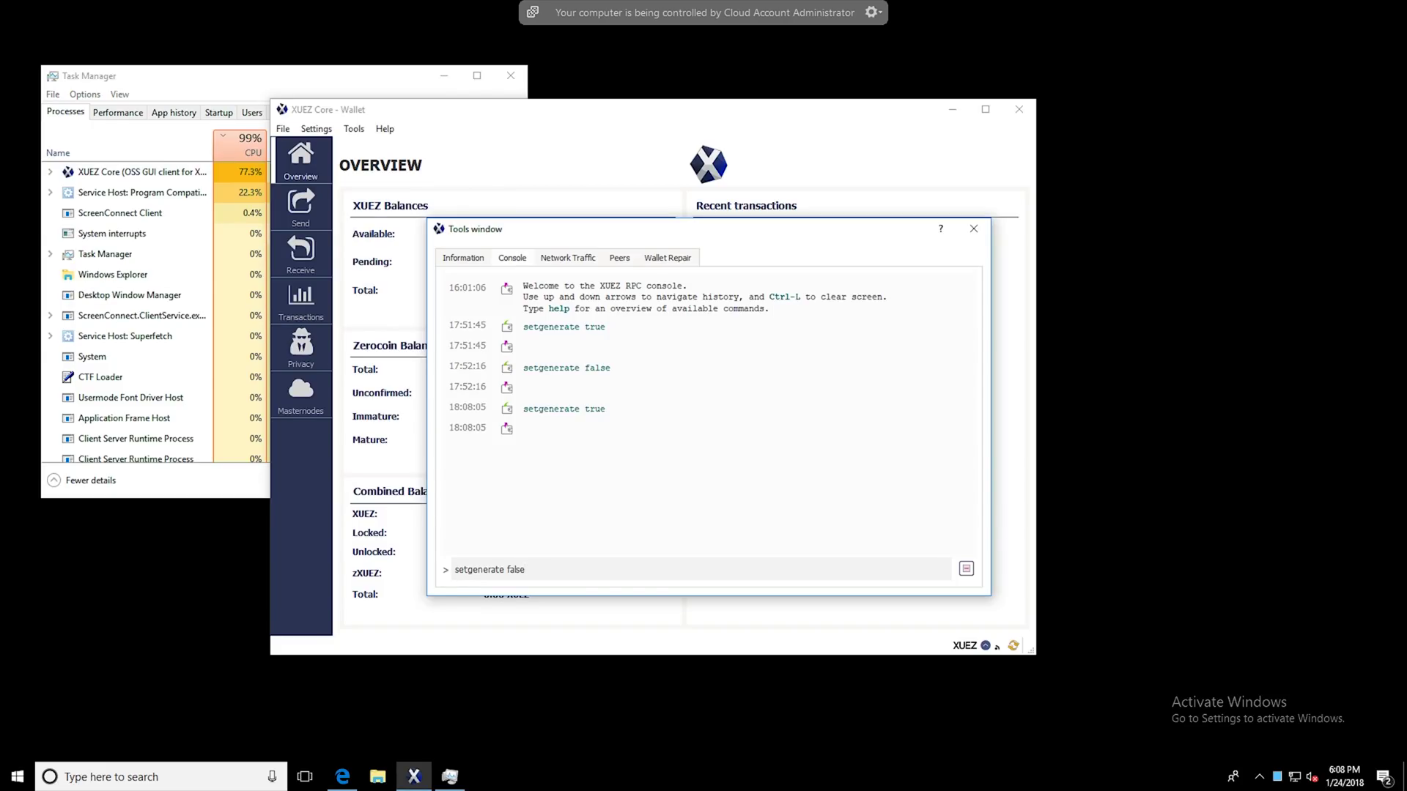
{"action": "key", "text": "Return"}
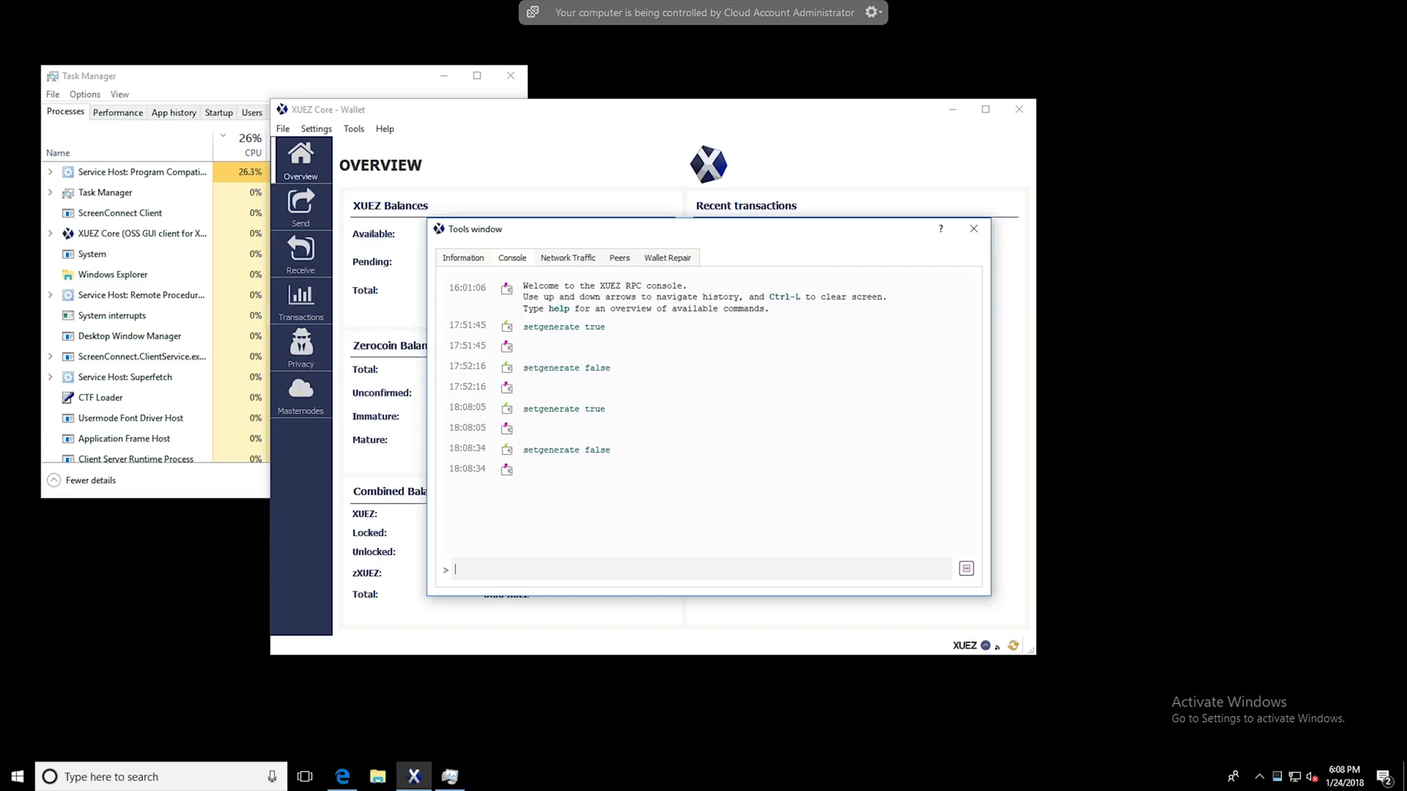
{"action": "key", "text": "Up"}
{"action": "key", "text": "Up"}
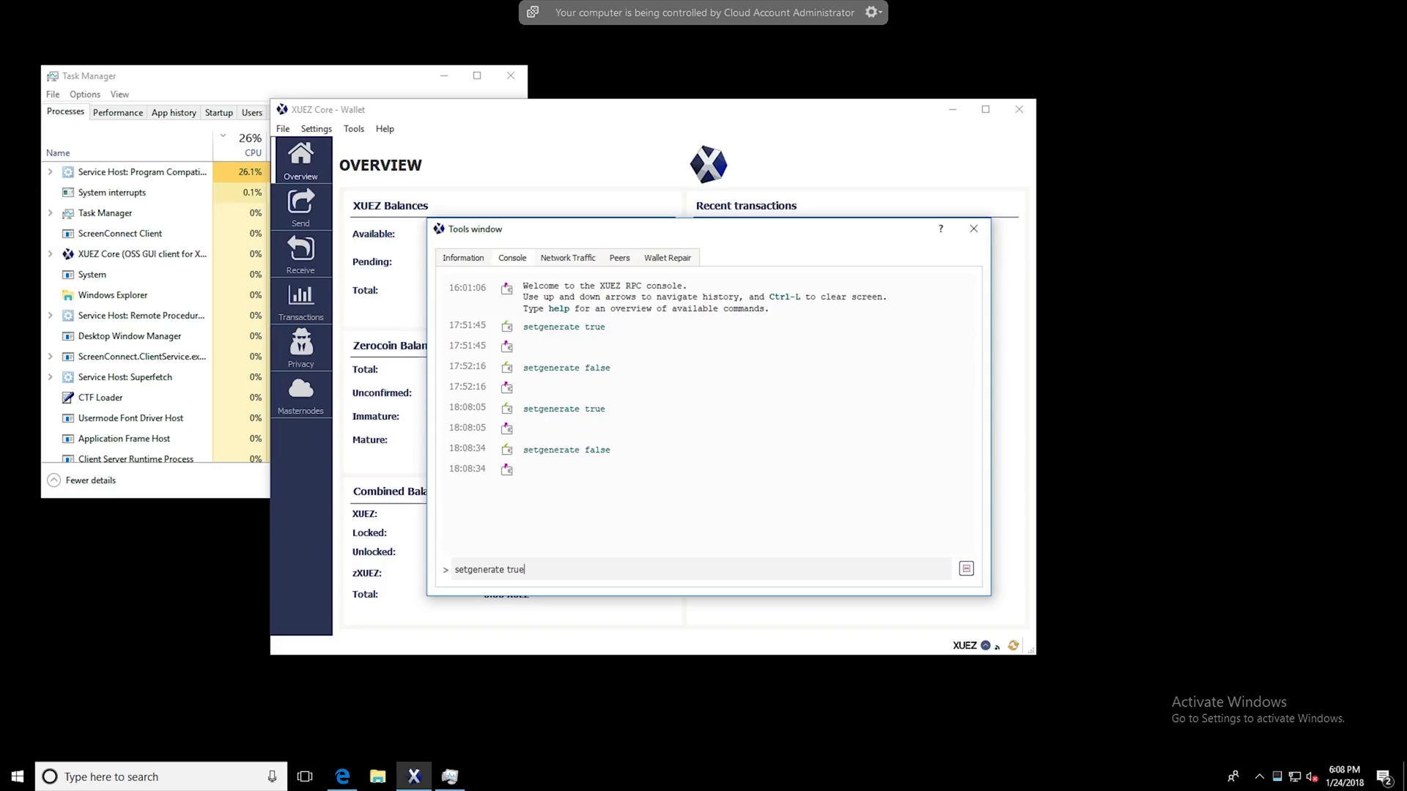
{"action": "key", "text": "Return"}
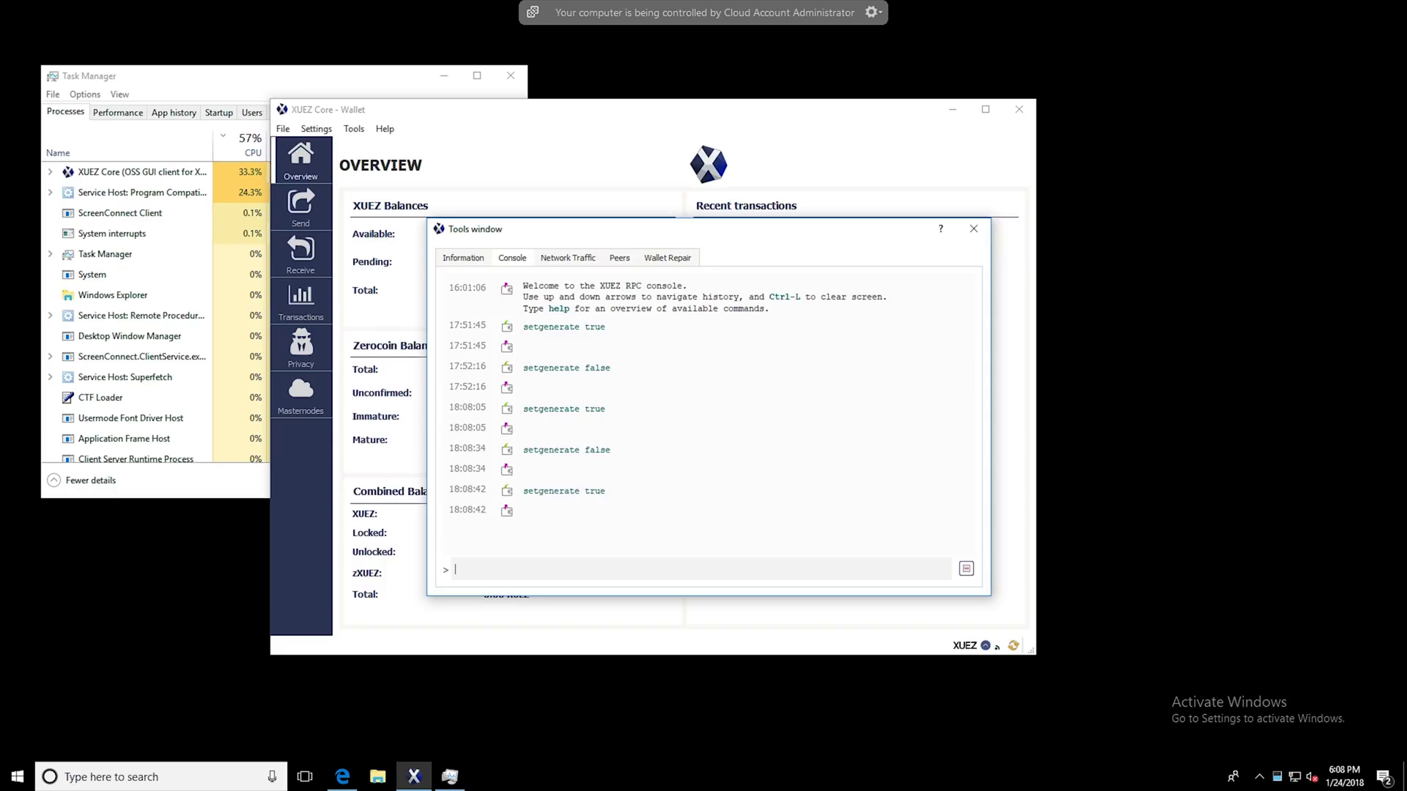